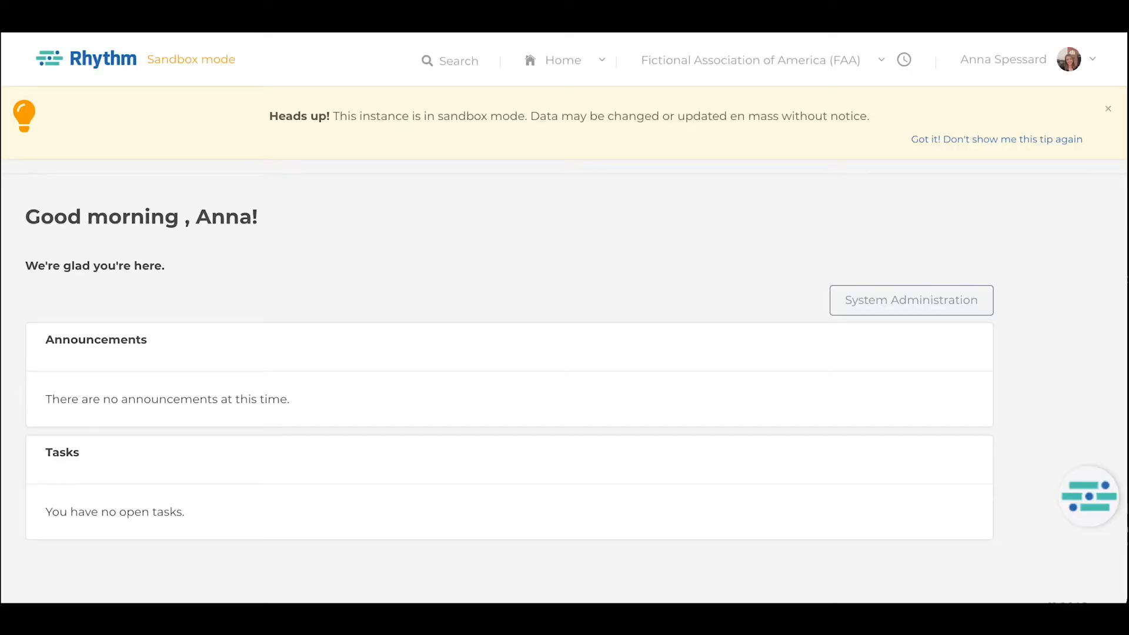
# Open the training section of the Certifications setup and review the available course types.
pyautogui.click(599, 81)
pyautogui.click(609, 125)
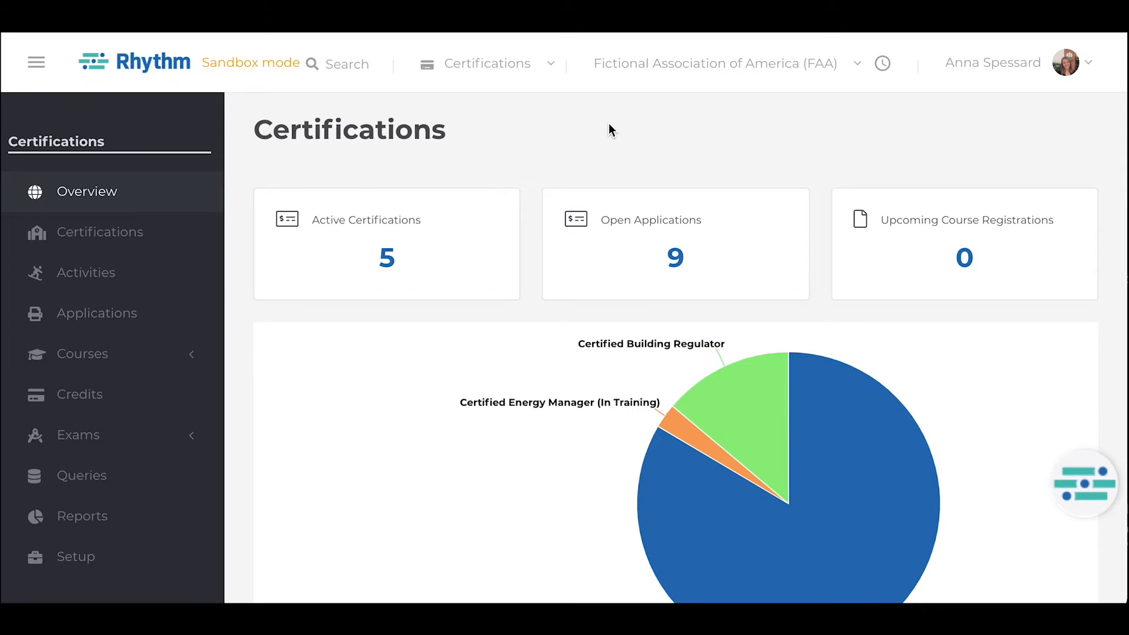
pyautogui.click(72, 558)
pyautogui.scroll(-3, 67, 563)
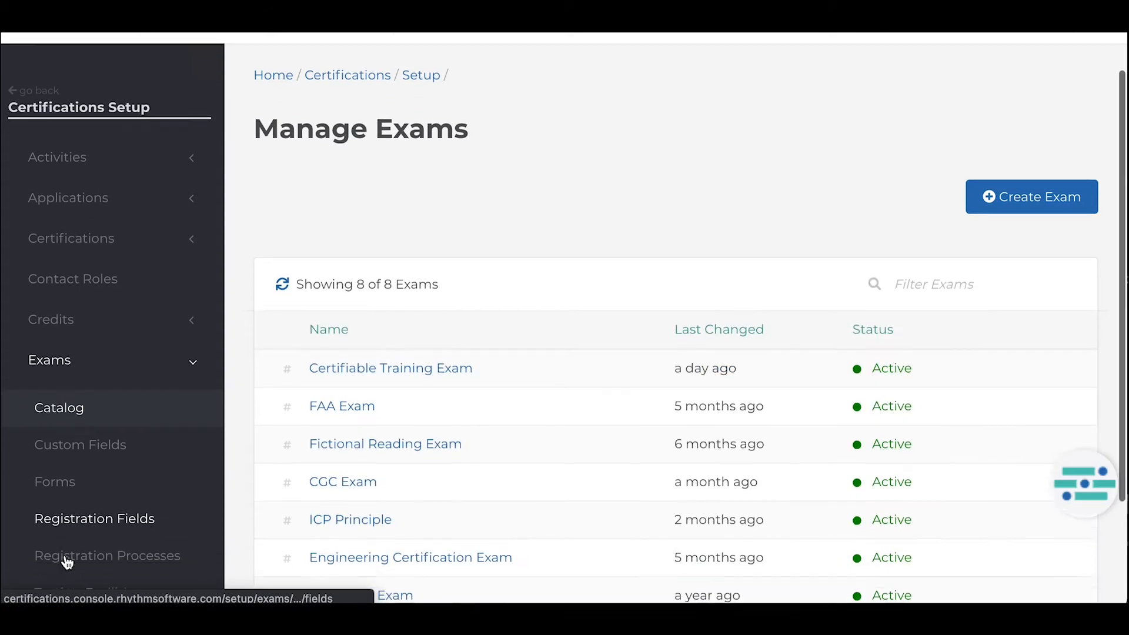
pyautogui.scroll(-5, 66, 563)
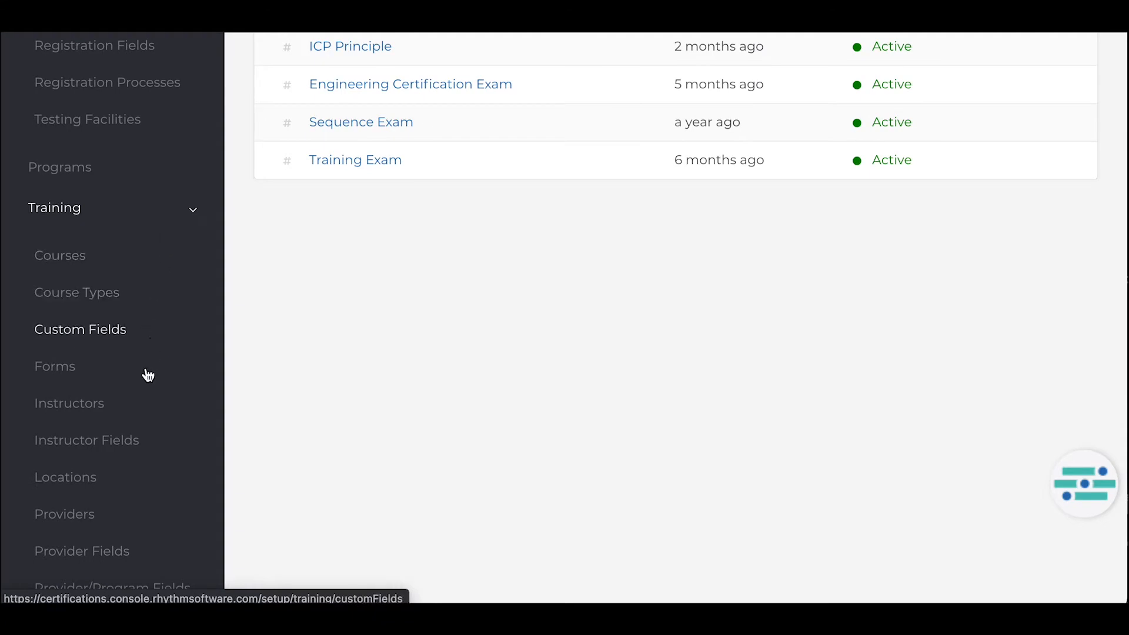
pyautogui.click(132, 300)
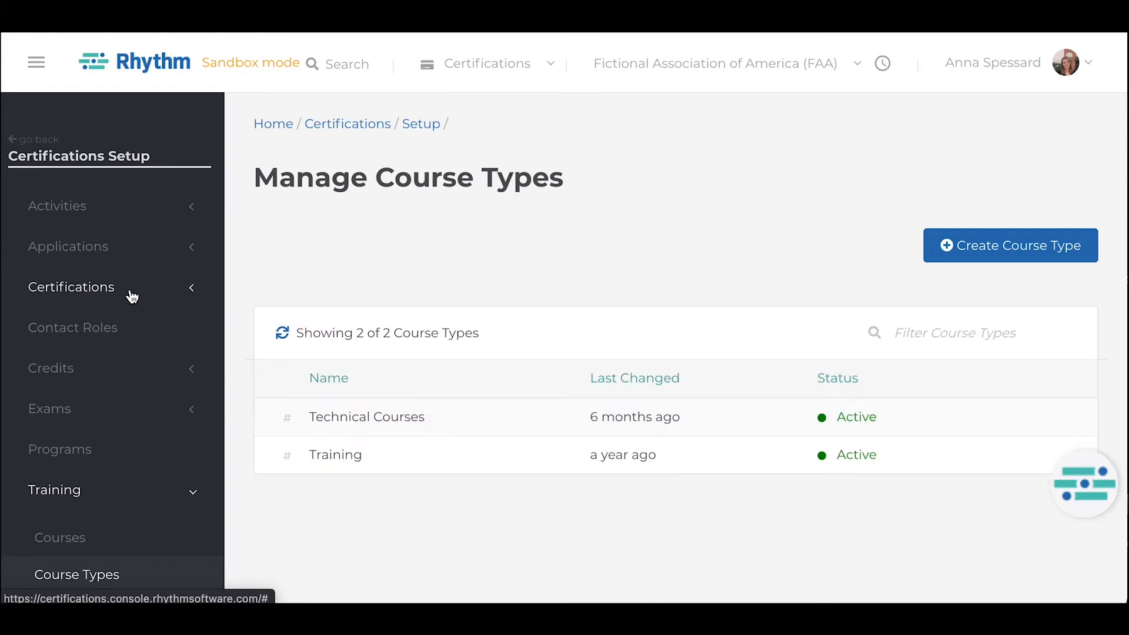
pyautogui.hotkey('ctrl', '-')
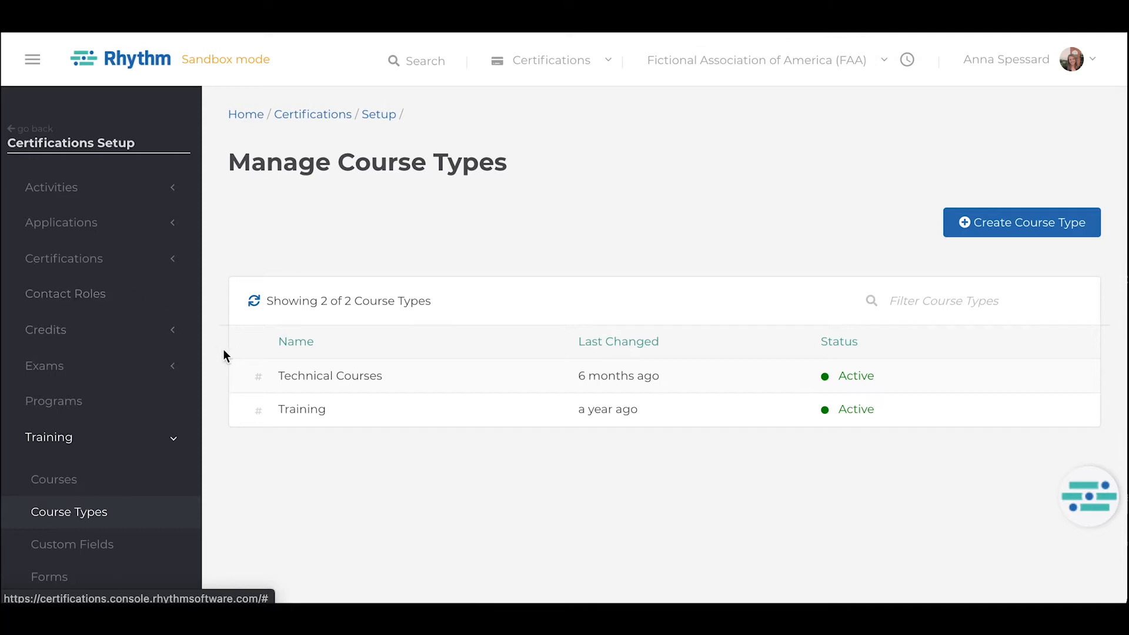
pyautogui.moveTo(278, 382)
pyautogui.moveTo(285, 409)
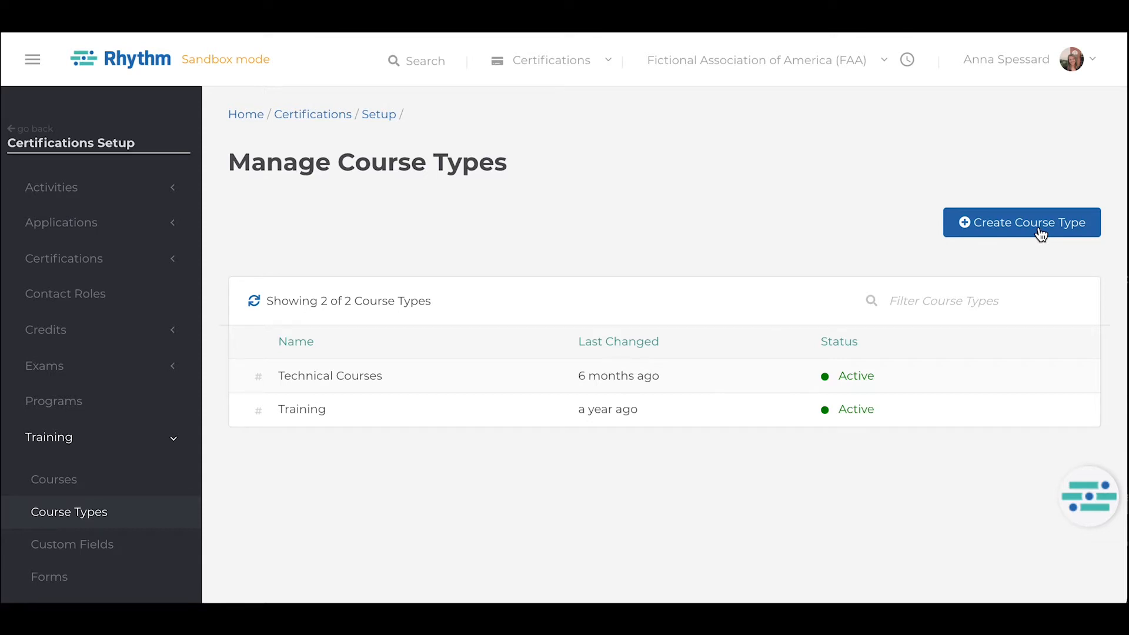
# Start a new training course with the type Training and the name "Rhythm Course Demo".
pyautogui.click(72, 479)
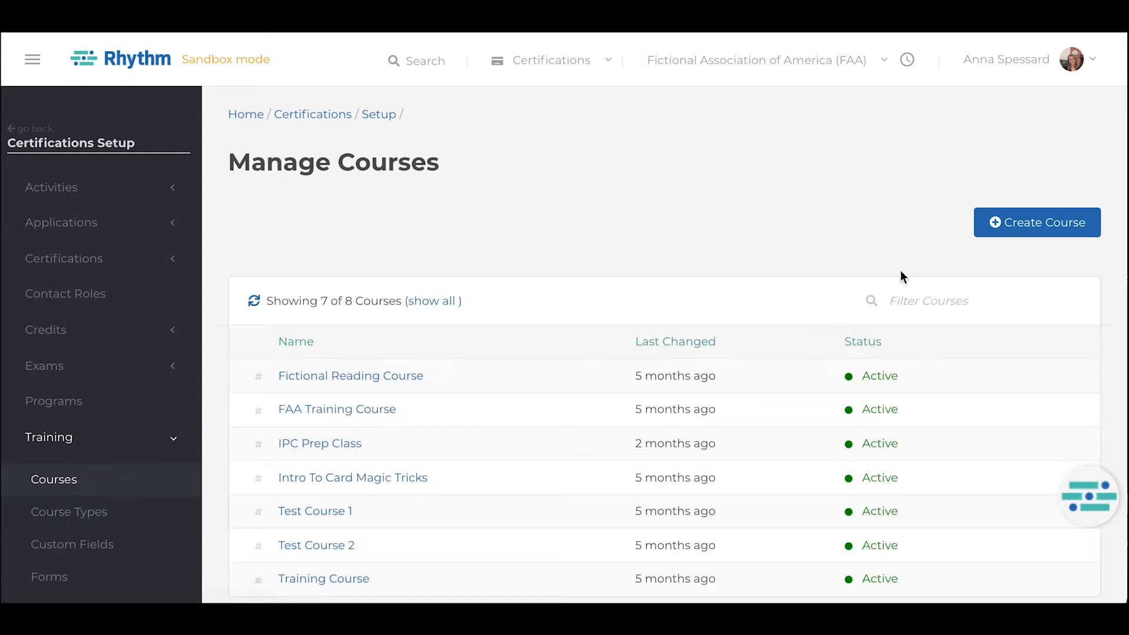
pyautogui.click(1035, 232)
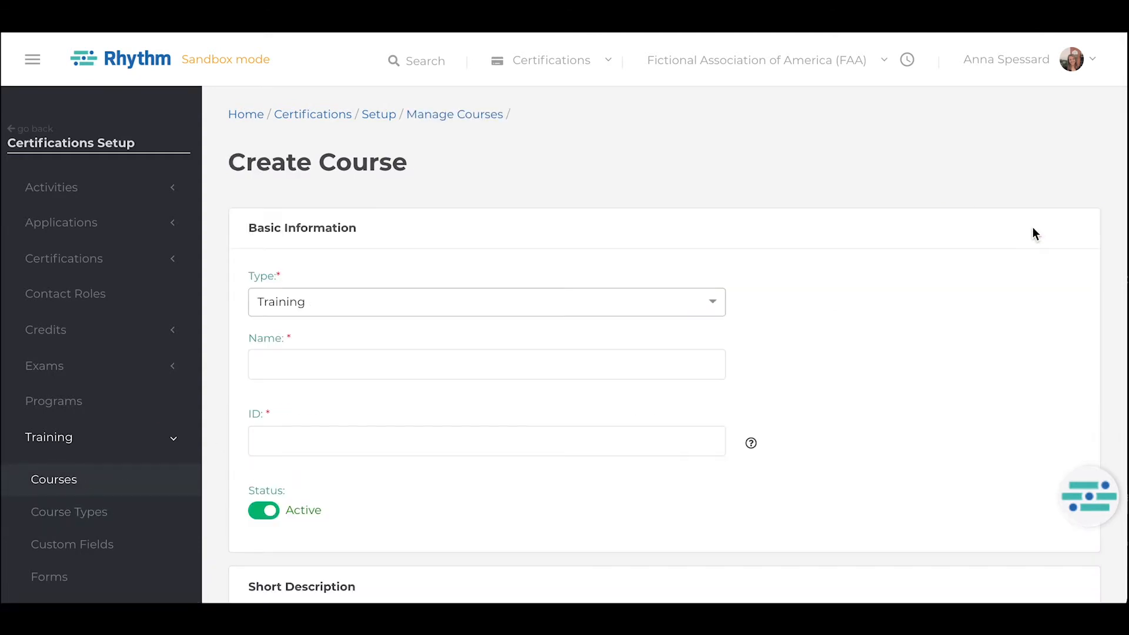
pyautogui.click(670, 302)
pyautogui.click(638, 358)
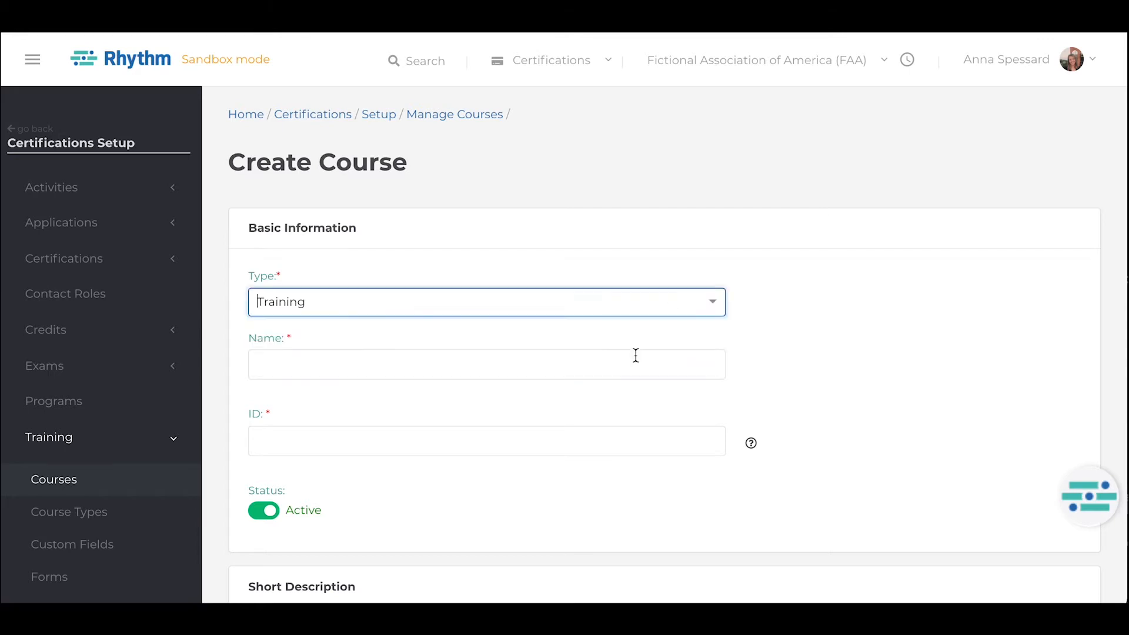
pyautogui.click(587, 378)
pyautogui.write('Rhythm')
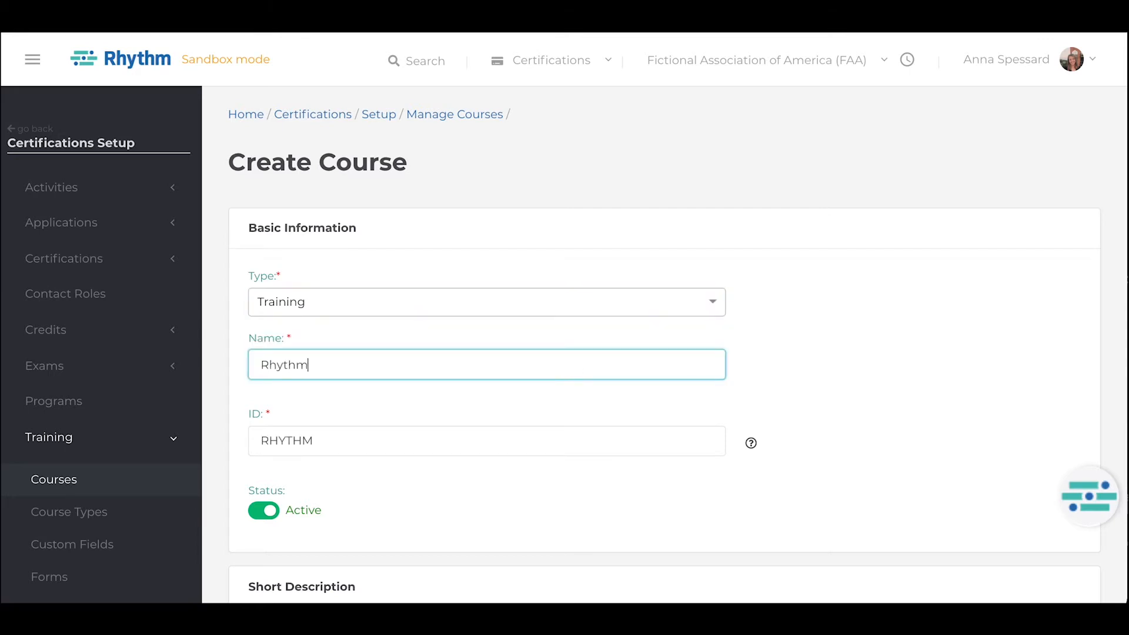
pyautogui.write(' Course Demo')
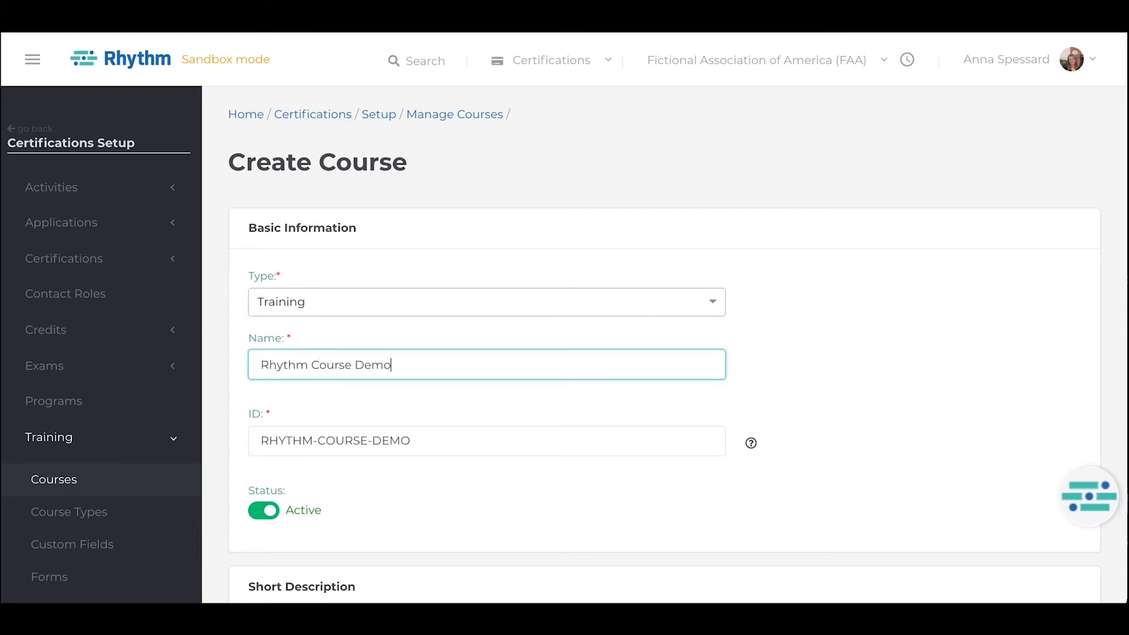
# Enter "Learn the fundamentals of Rhythm Courses." as the course's short description.
pyautogui.scroll(-1, 565, 317)
pyautogui.scroll(-6, 572, 395)
pyautogui.click(486, 424)
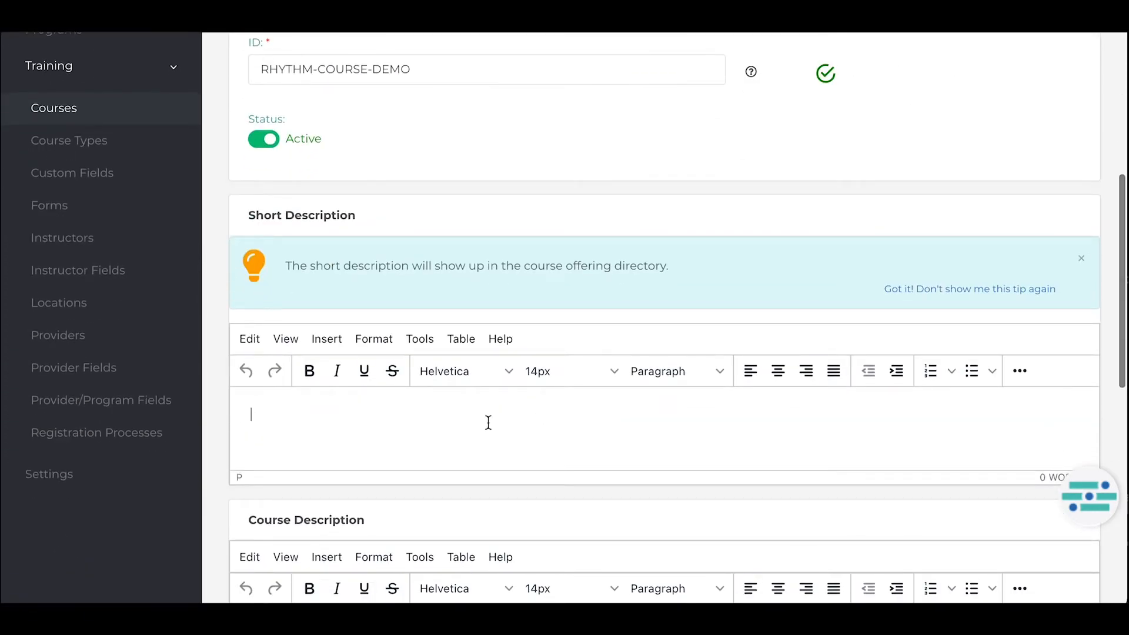
pyautogui.write('Learn the fund')
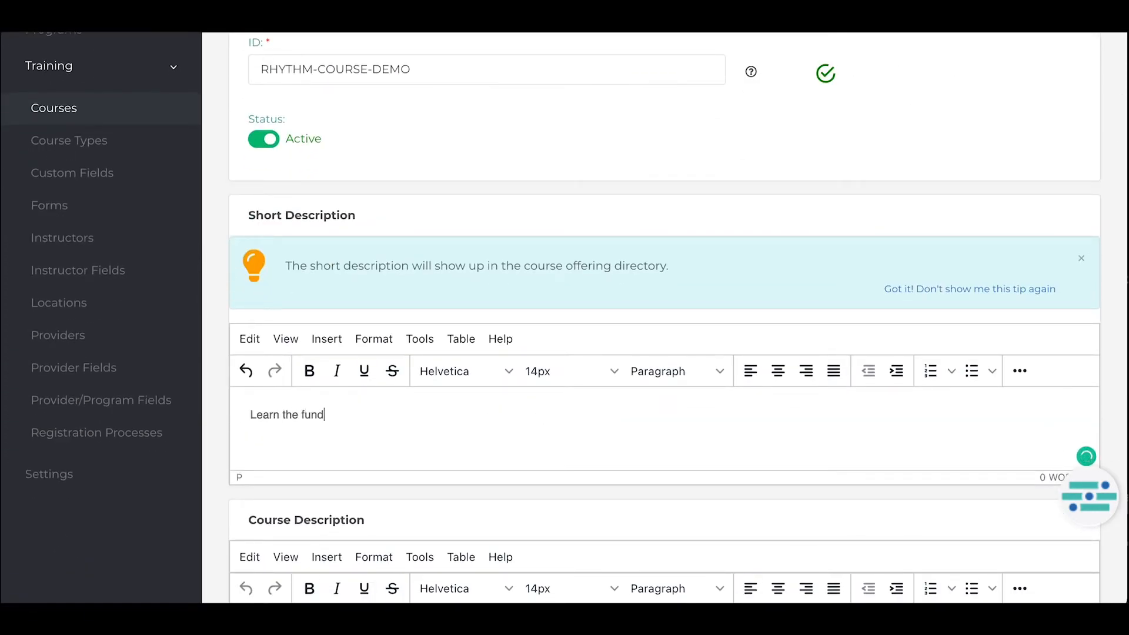
pyautogui.write('amentals of Rh')
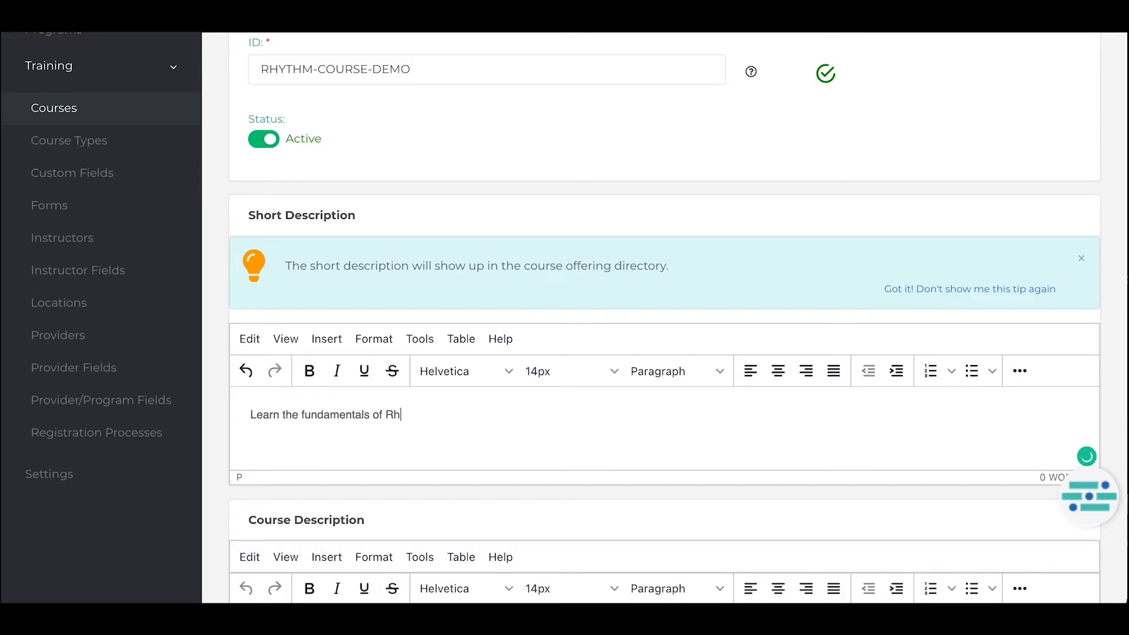
pyautogui.write('ythm Courses.')
# Paste the prepared text with title, date, location and lorem ipsum paragraphs into the course description and remove the extra blank line.
pyautogui.scroll(-4, 488, 419)
pyautogui.click(487, 418)
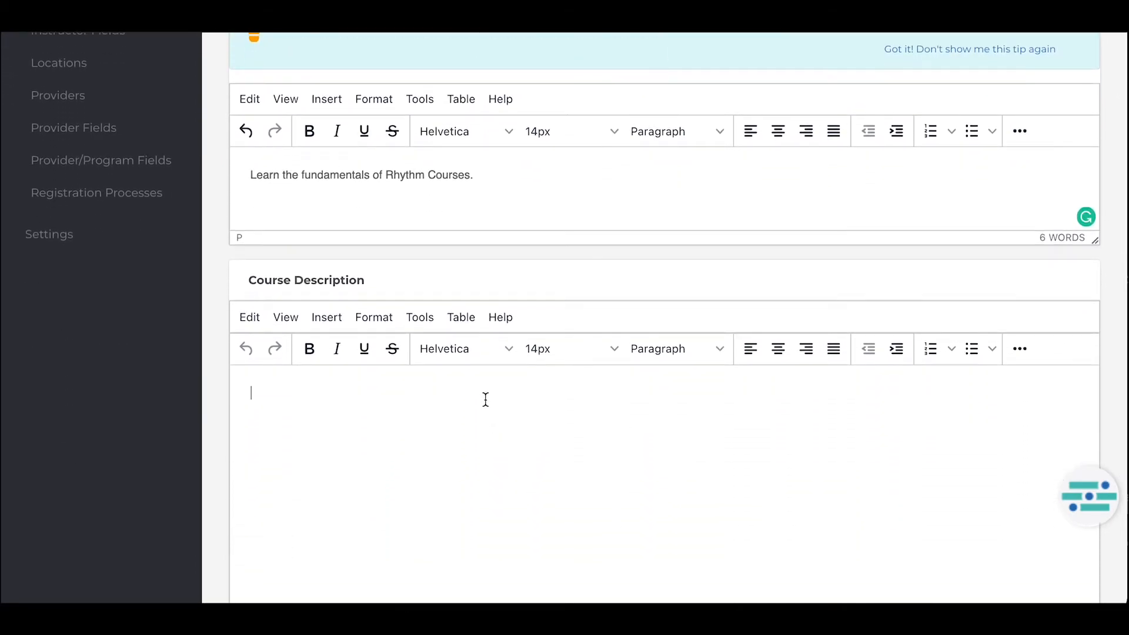
pyautogui.hotkey('ctrl', 'v')
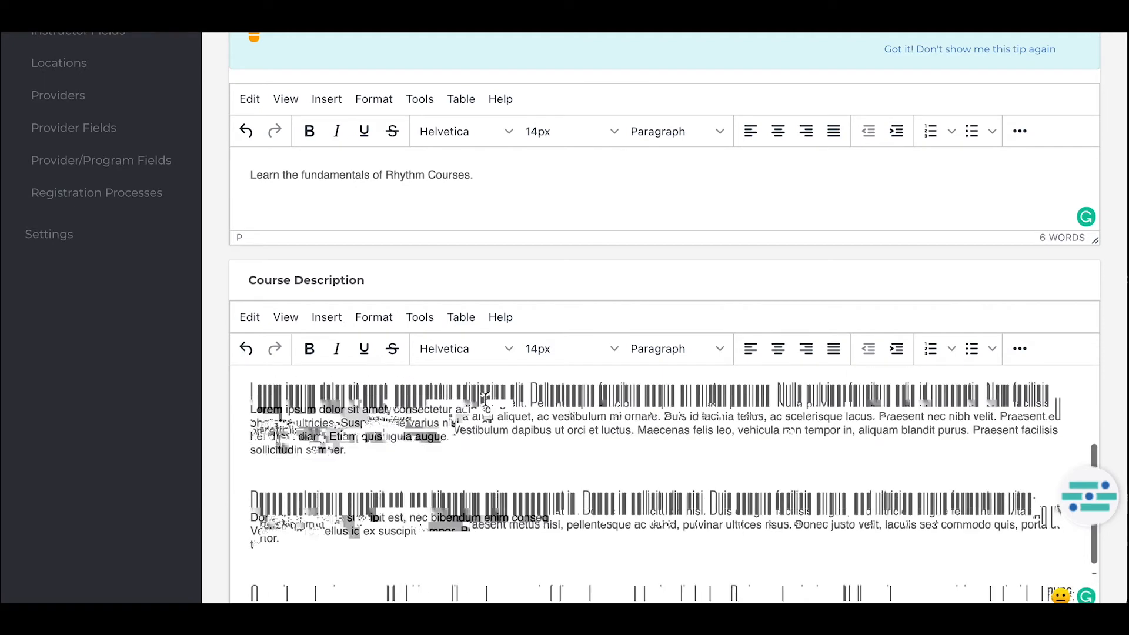
pyautogui.scroll(-3, 360, 476)
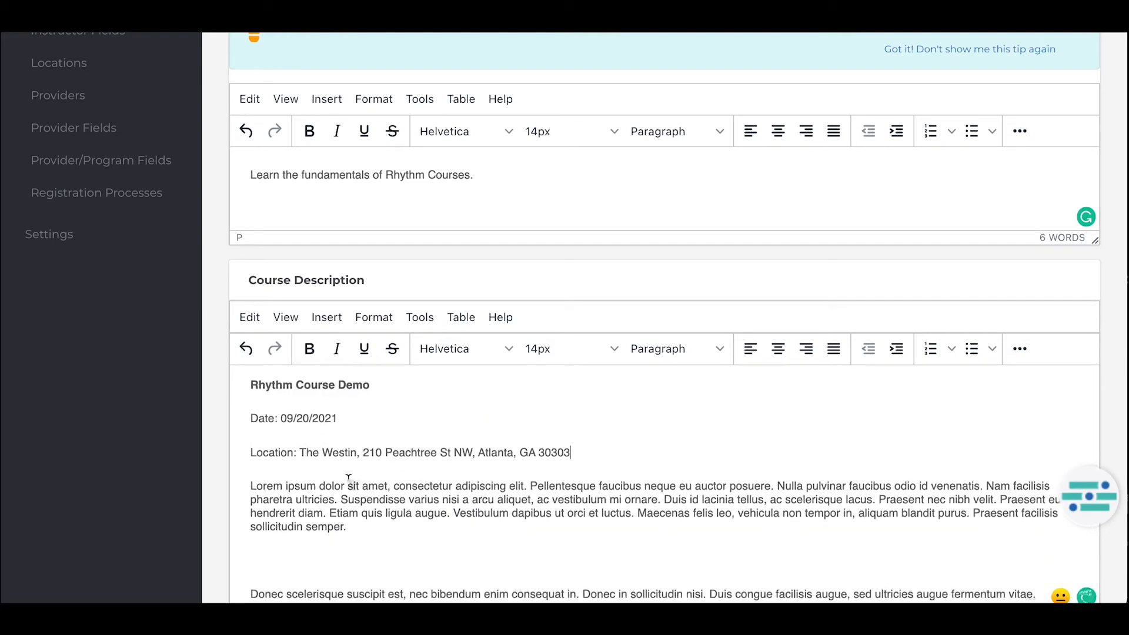
pyautogui.press('BackSpace')
pyautogui.scroll(-5, 358, 479)
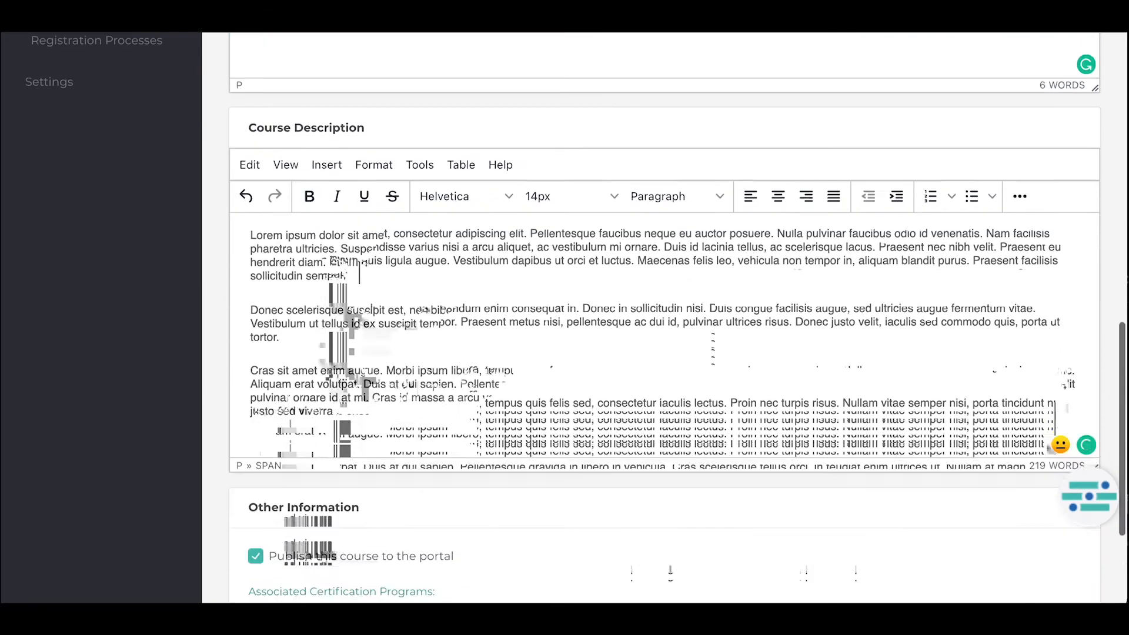
# Keep the course published to the portal, review the certification program and exam choices without assigning any, and save the course.
pyautogui.click(256, 371)
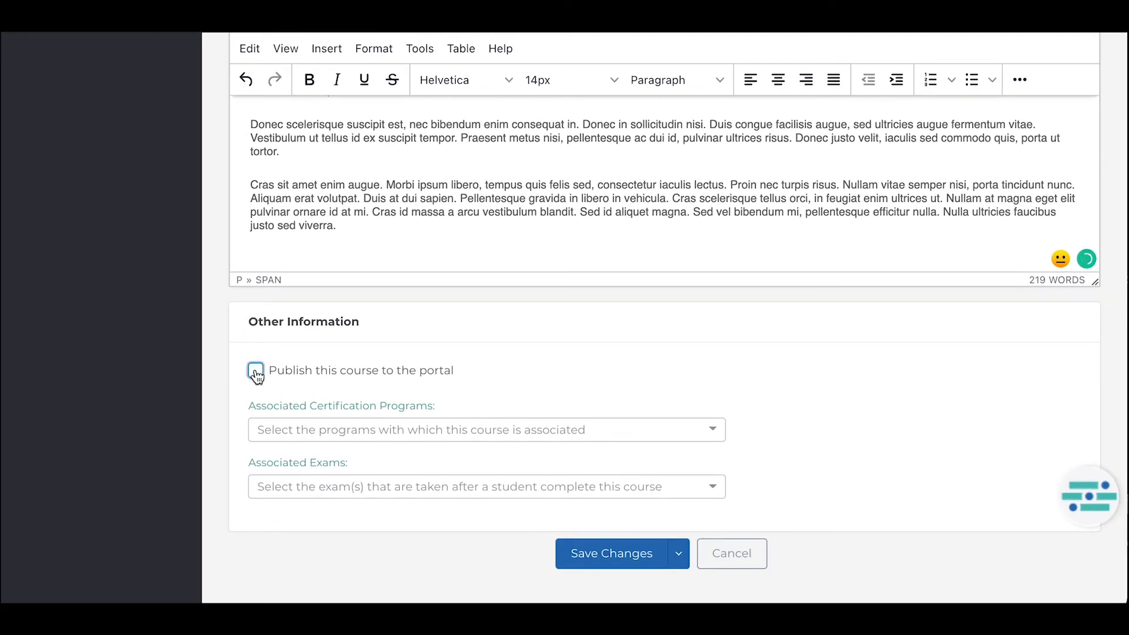
pyautogui.click(256, 370)
pyautogui.click(288, 432)
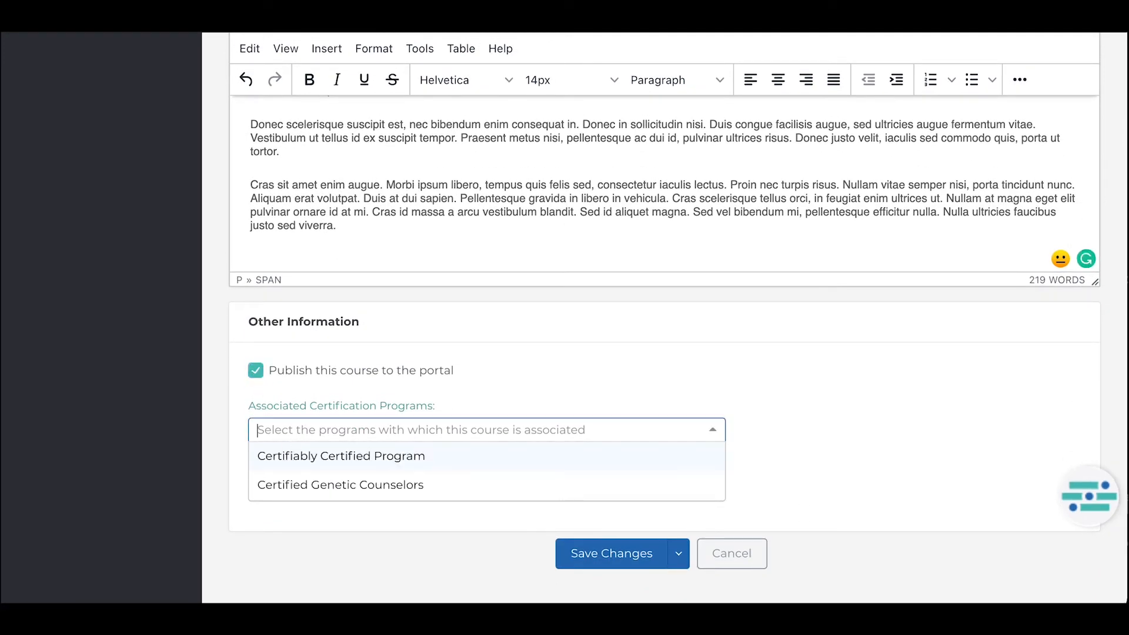
pyautogui.click(227, 460)
pyautogui.click(280, 487)
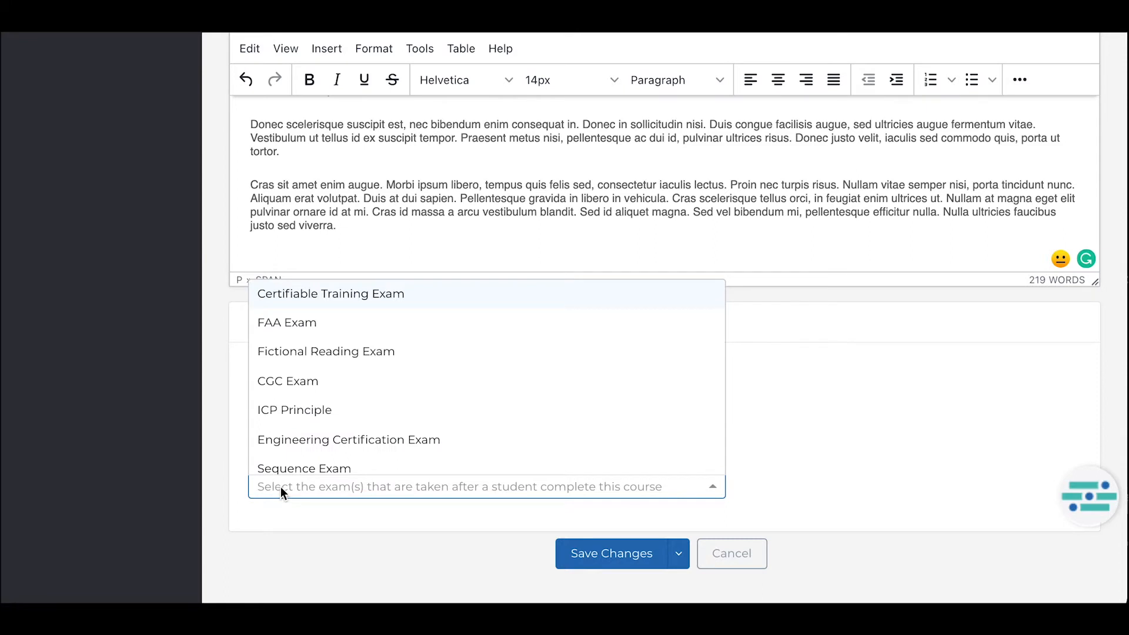
pyautogui.click(267, 513)
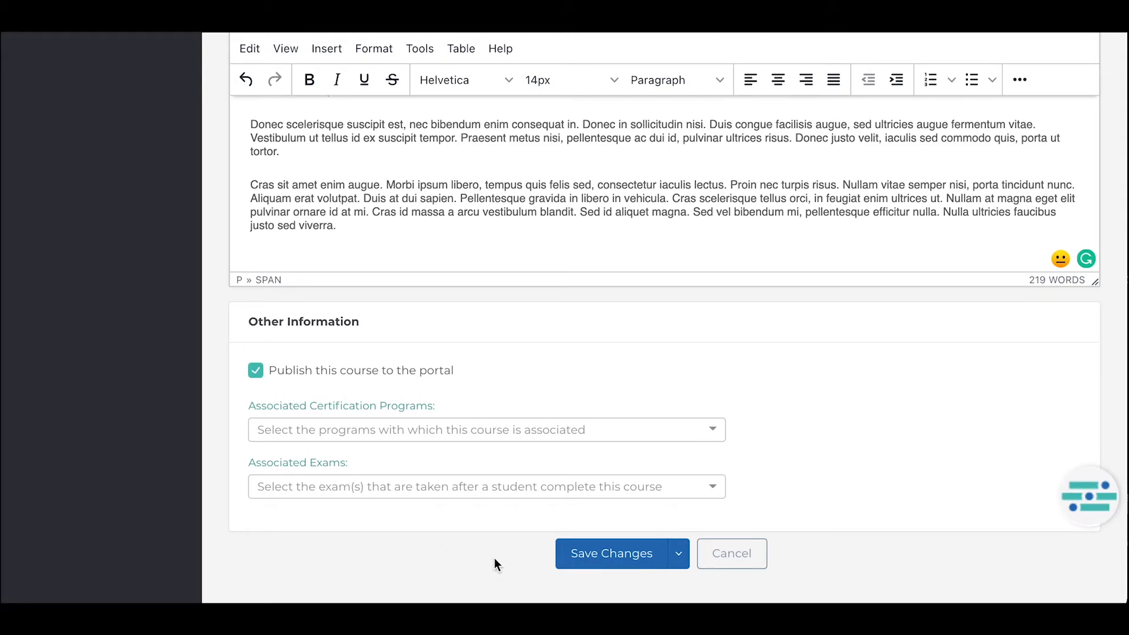
pyautogui.click(592, 561)
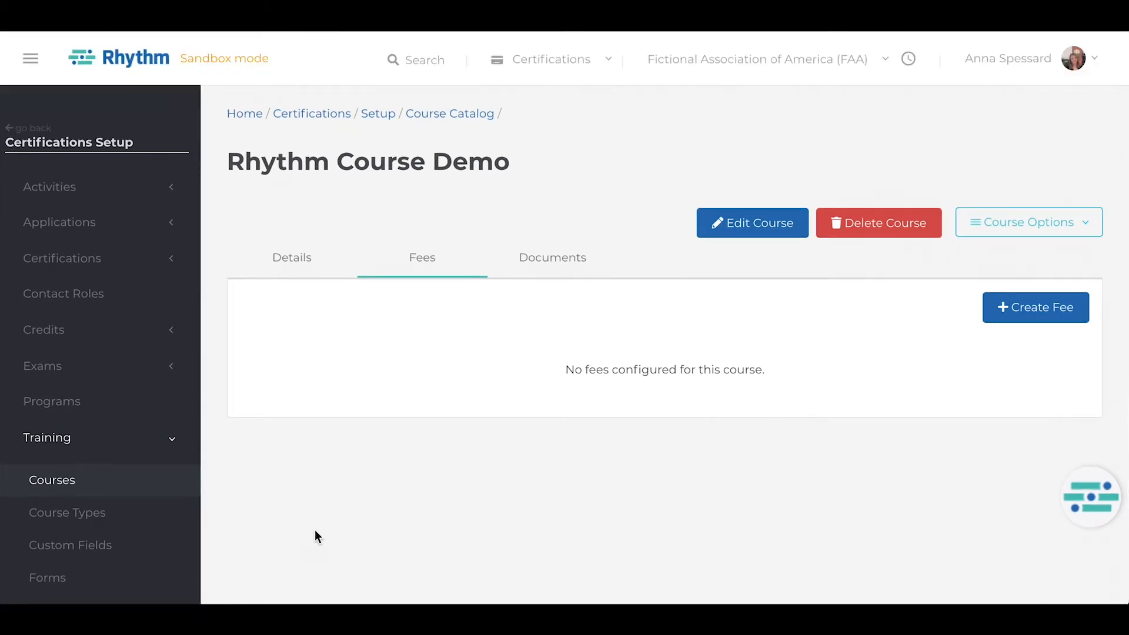
# Open the Certification Course Registration Default Form for editing and examine its pages, their components and the first page's transitions.
pyautogui.click(76, 582)
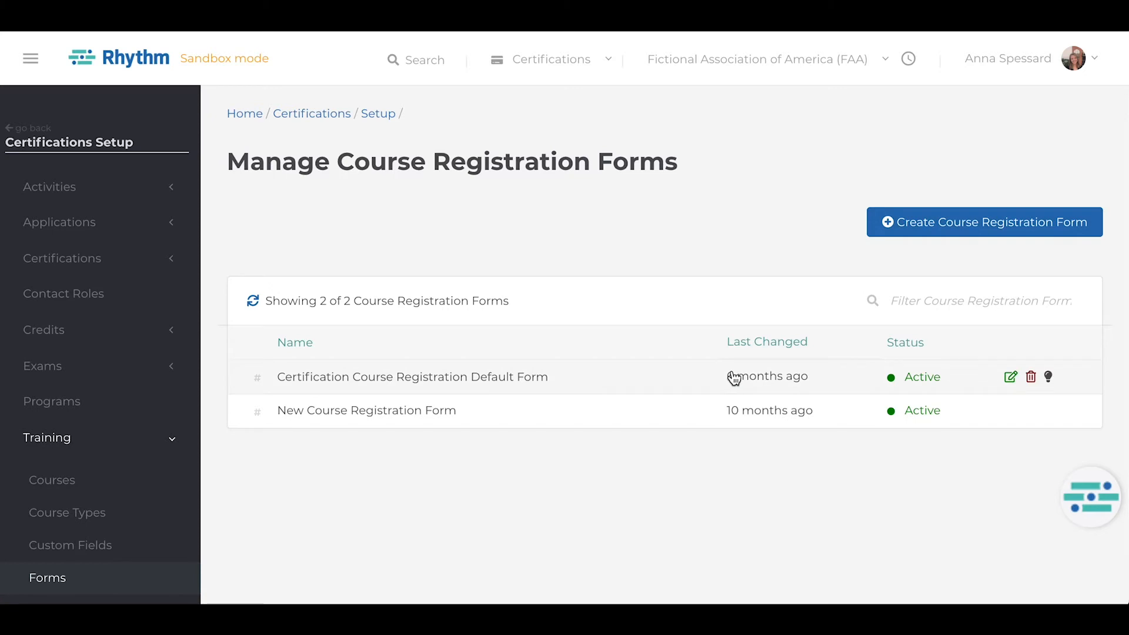
pyautogui.click(1010, 379)
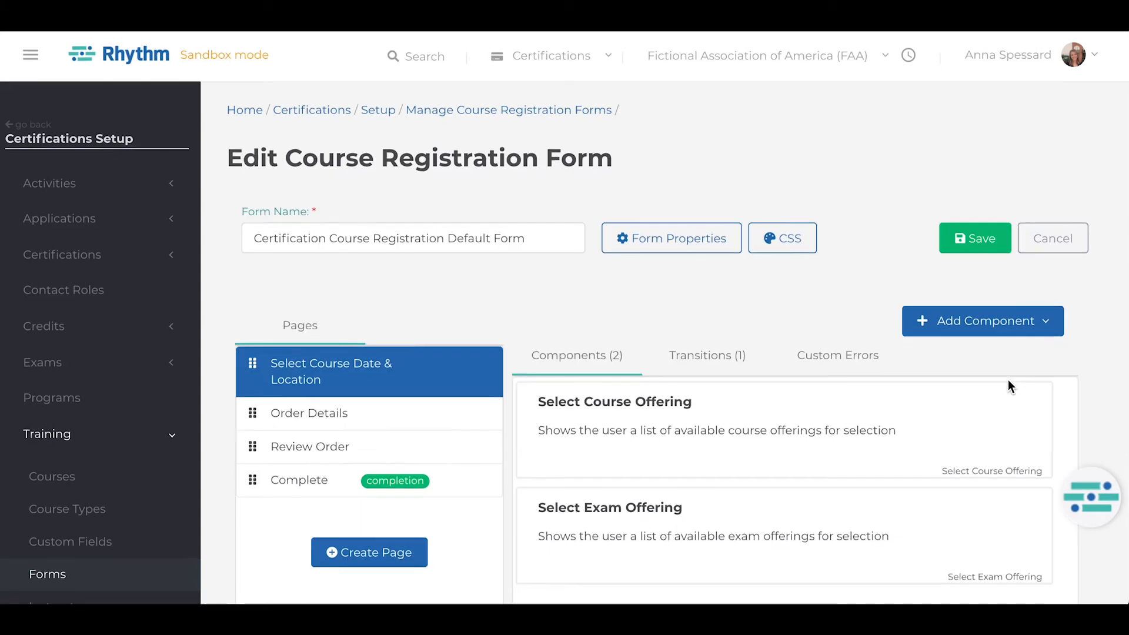
pyautogui.scroll(-3, 1007, 379)
pyautogui.scroll(-3, 1007, 386)
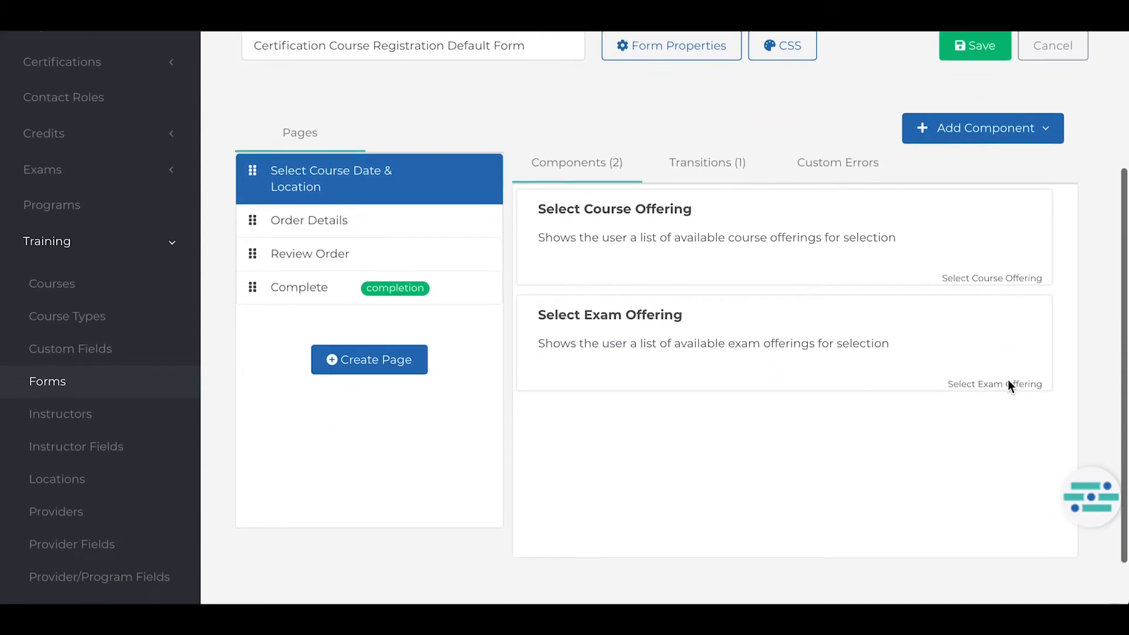
pyautogui.click(739, 167)
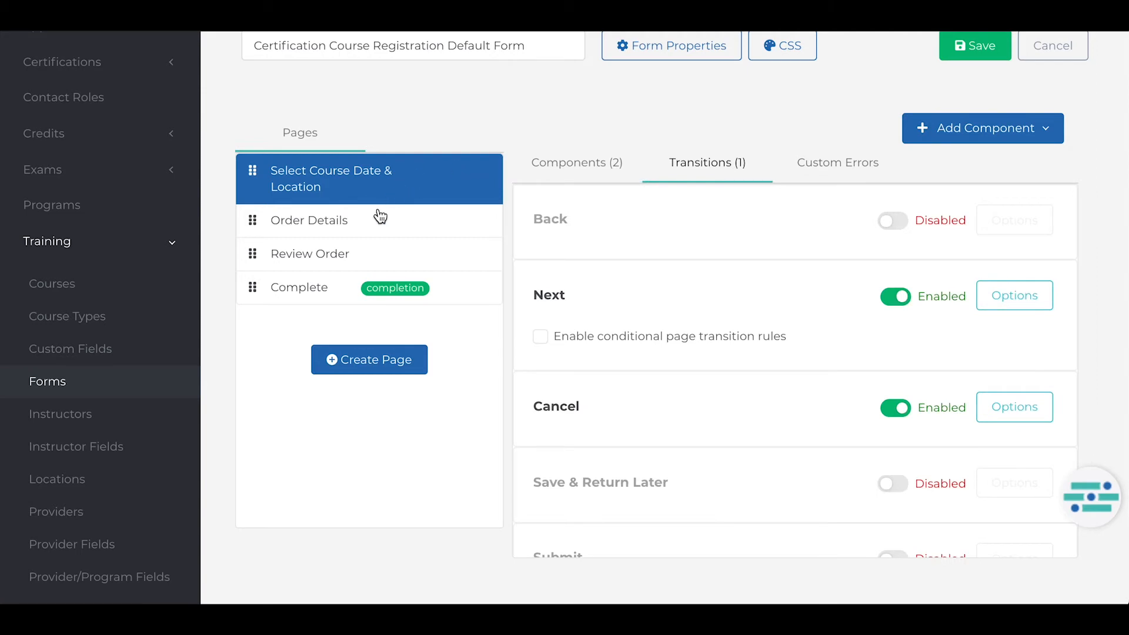
pyautogui.click(336, 227)
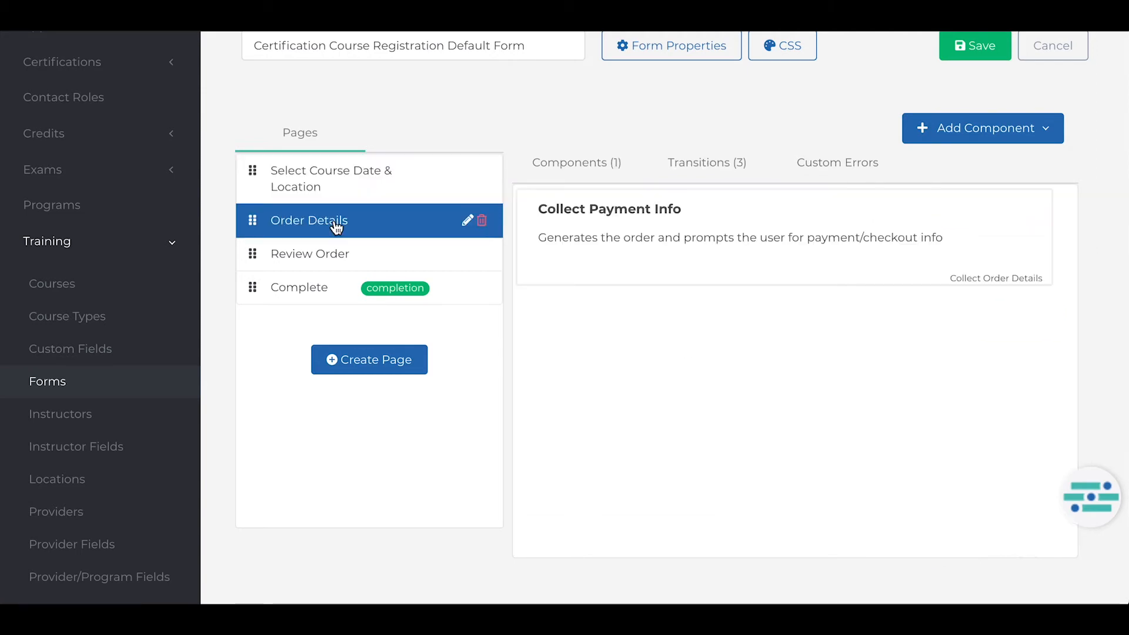
pyautogui.click(324, 253)
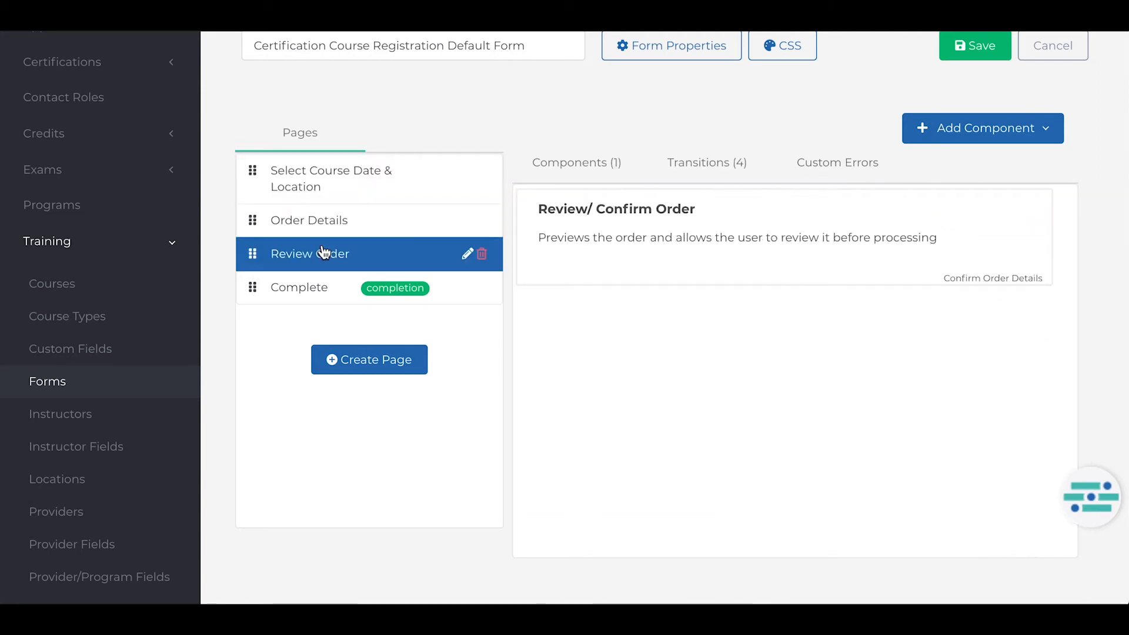
pyautogui.click(311, 288)
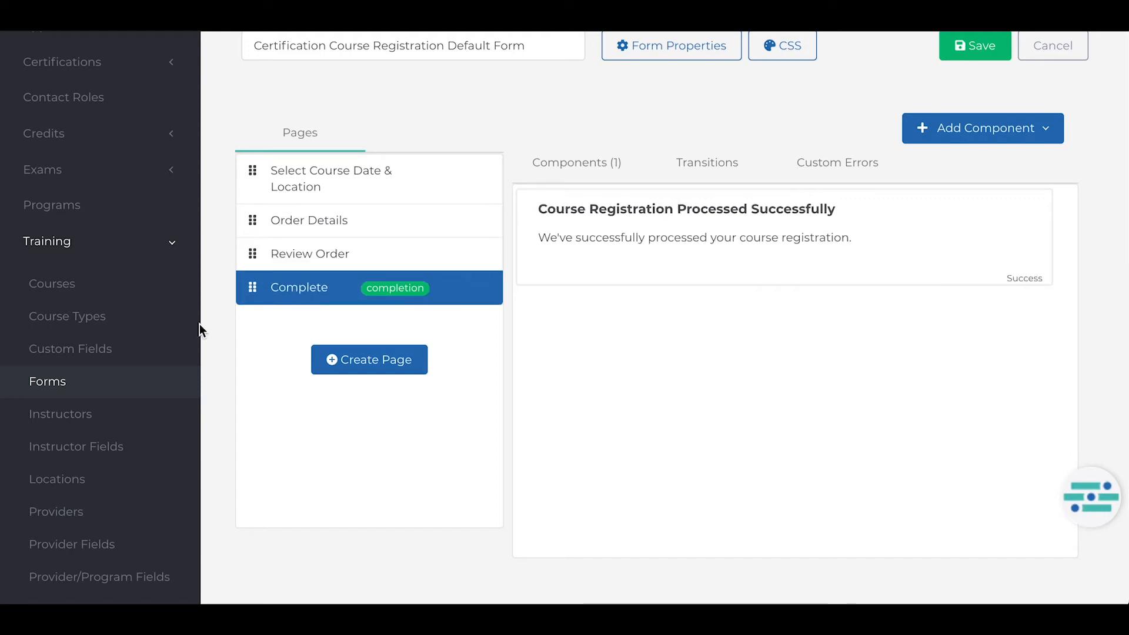
# Start a single-line text course registration custom field named "Dietary Restrictions" and mark it as required.
pyautogui.click(126, 349)
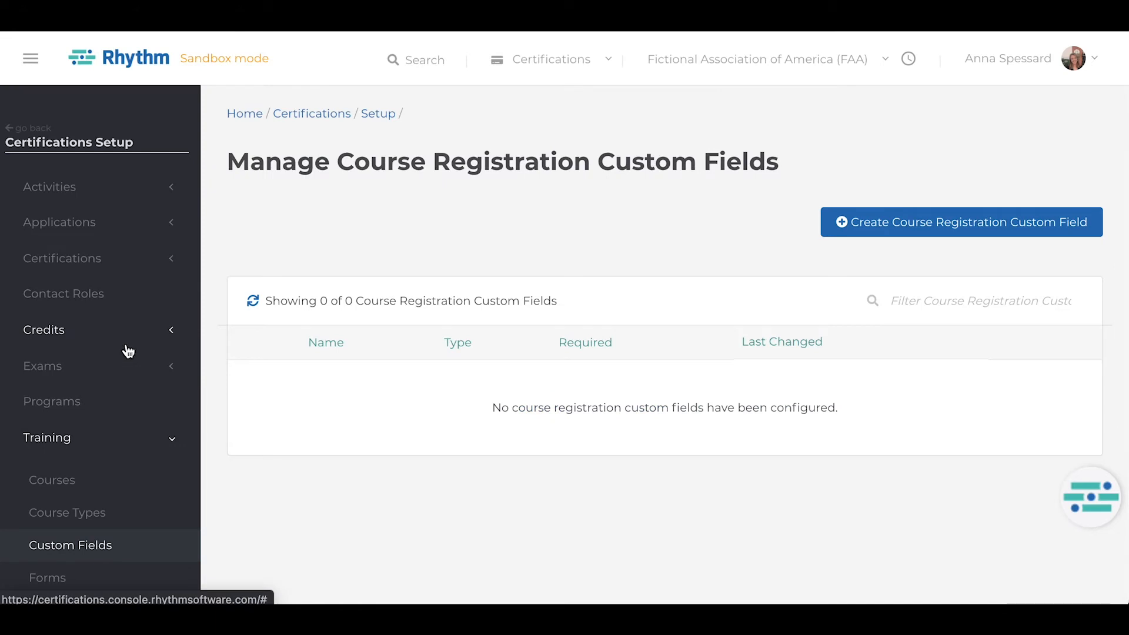
pyautogui.click(903, 223)
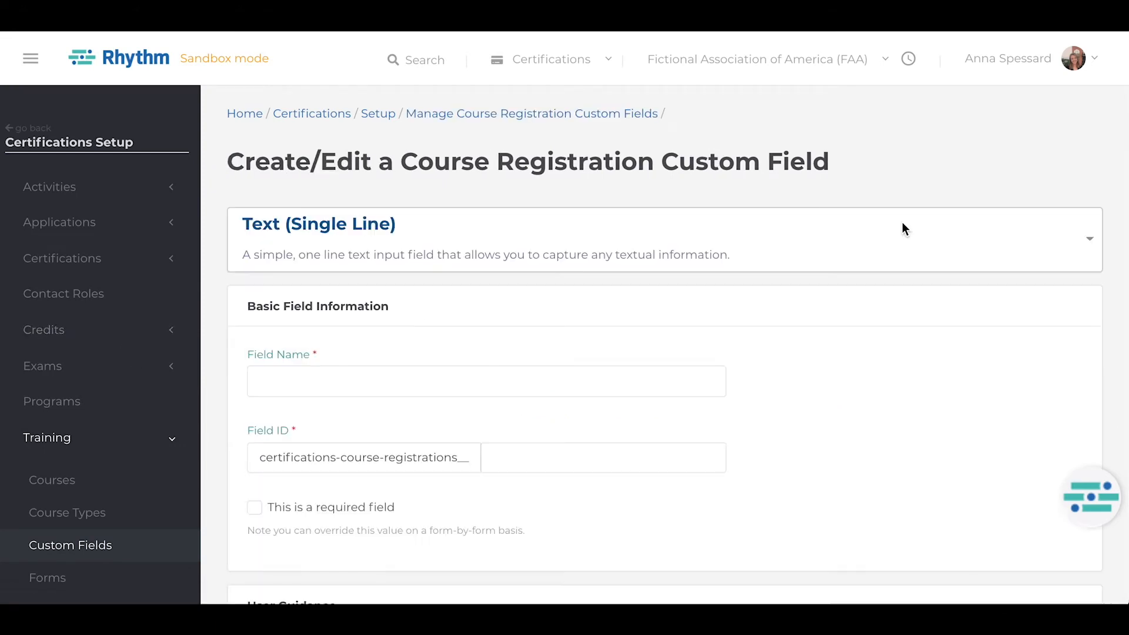
pyautogui.click(475, 380)
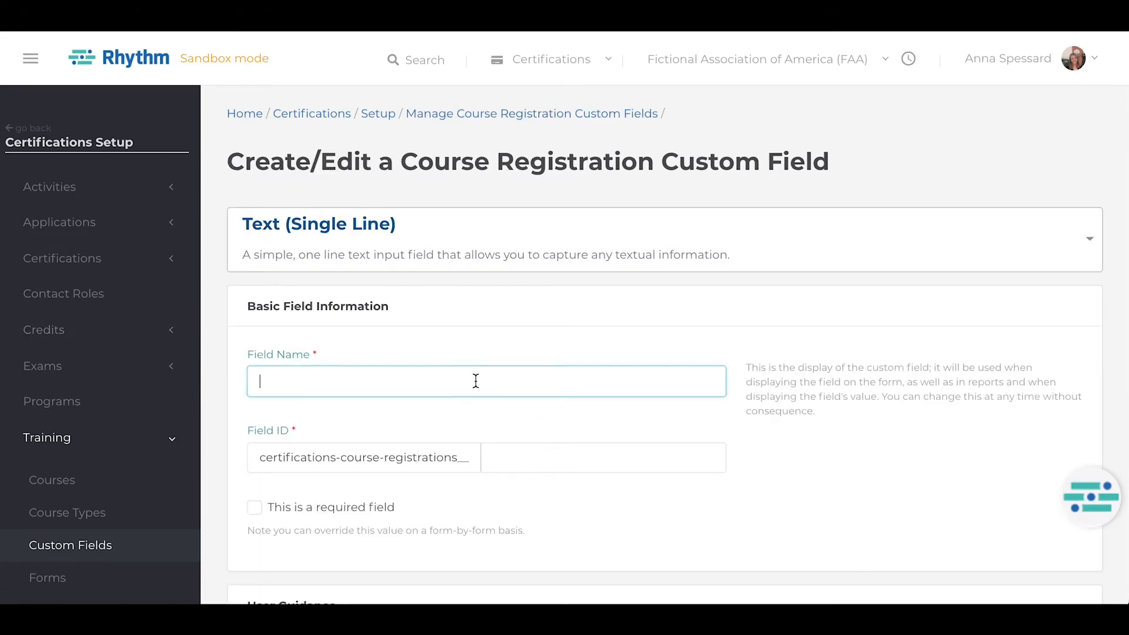
pyautogui.write('Dietar')
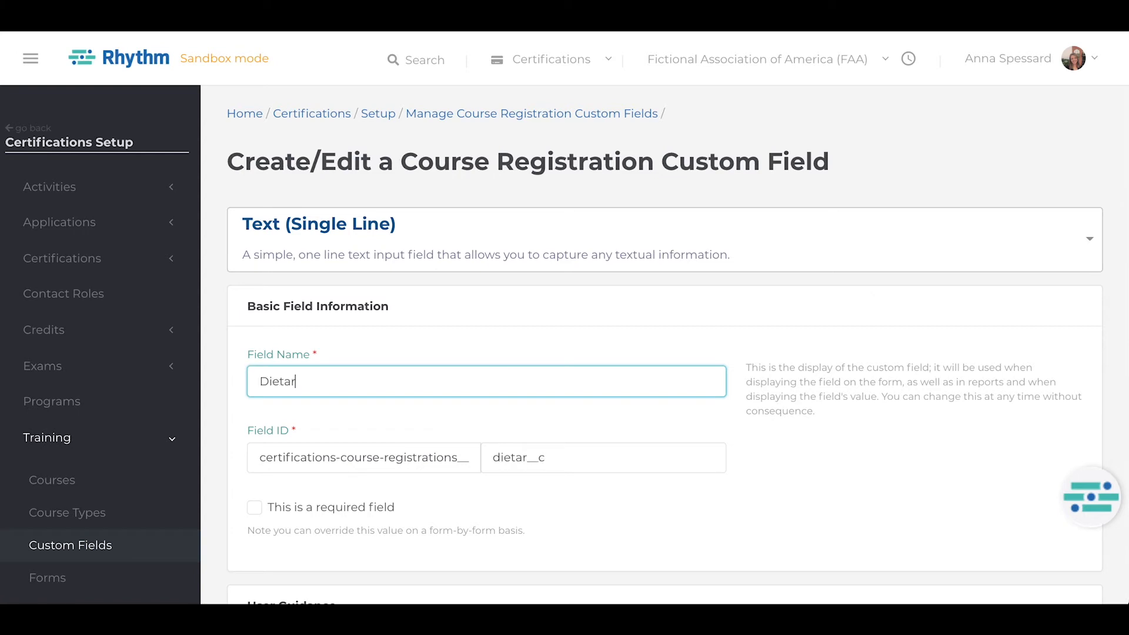
pyautogui.write('y Restrictions')
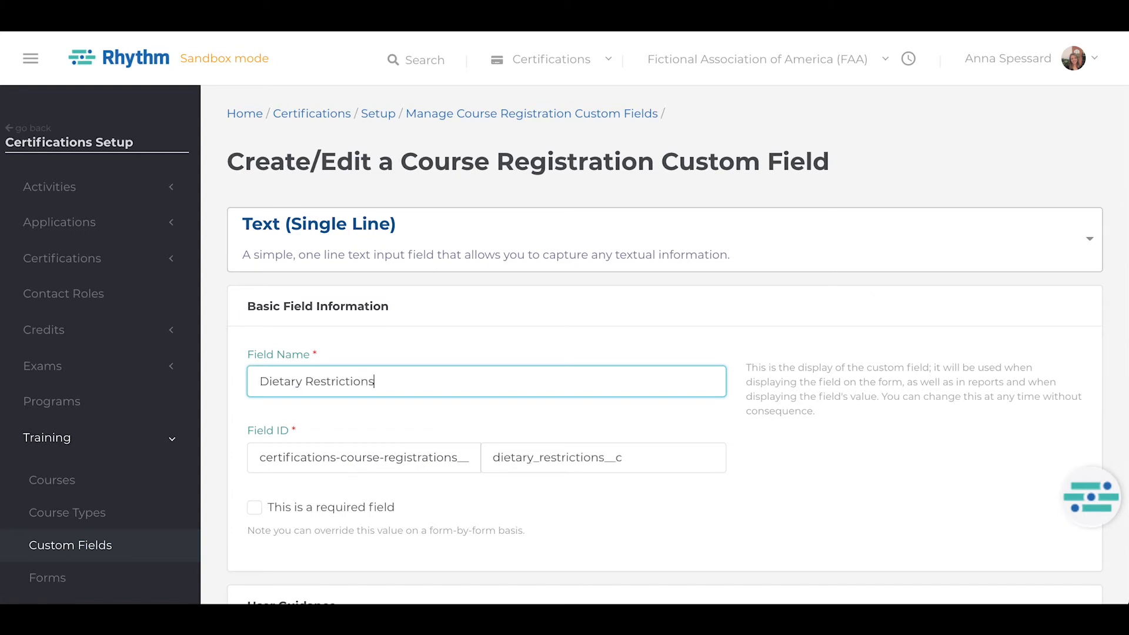
pyautogui.scroll(-2, 564, 323)
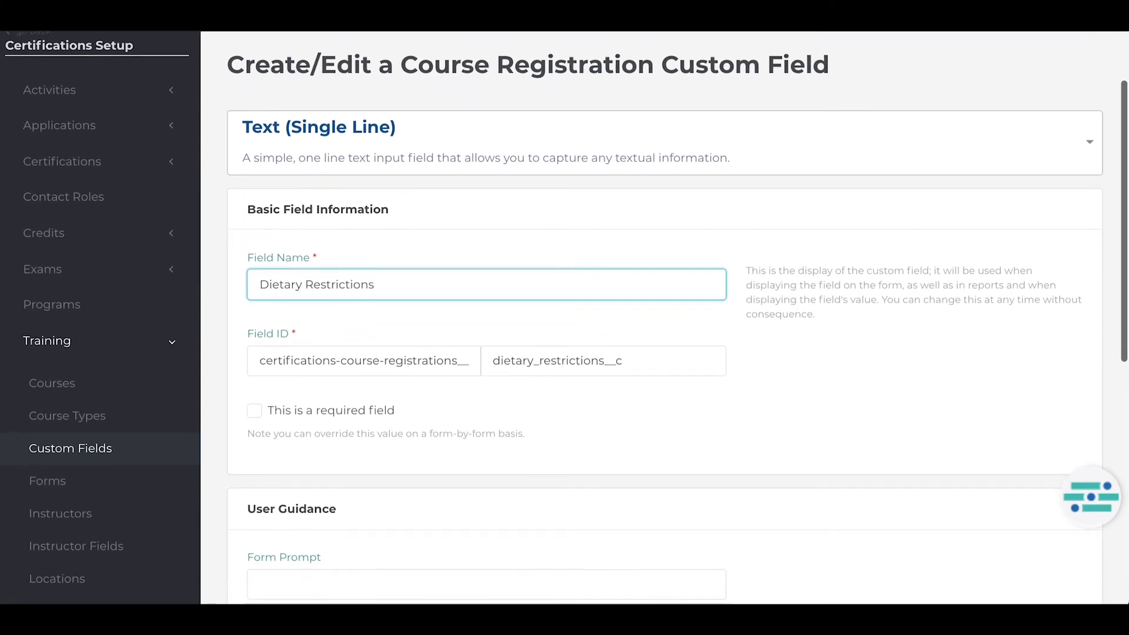
pyautogui.click(255, 415)
pyautogui.click(255, 413)
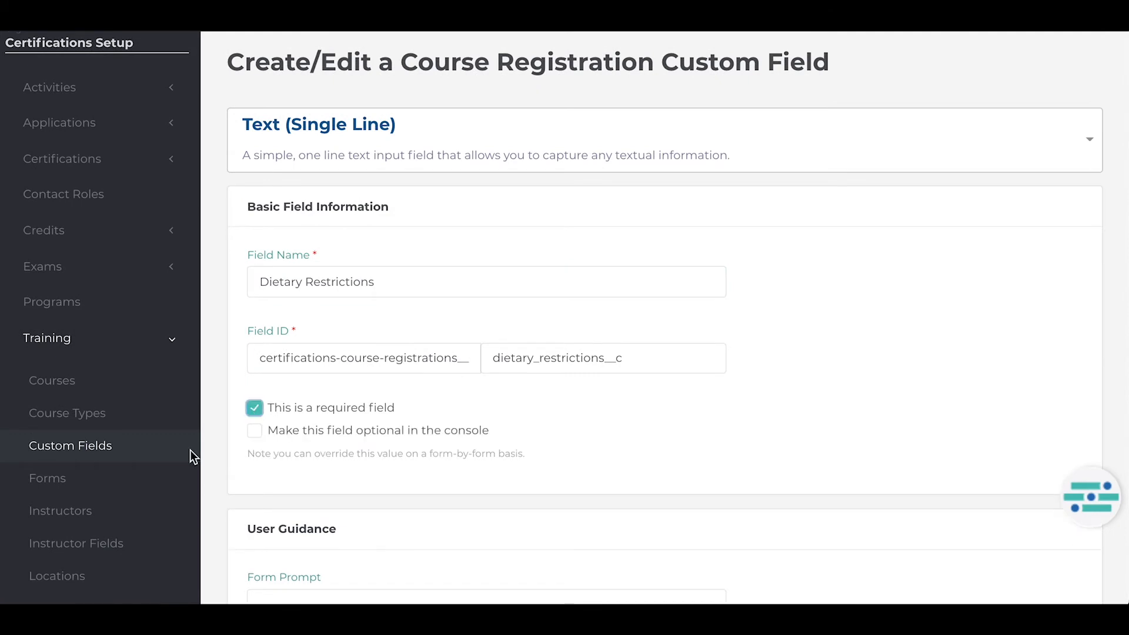
# Open the Brookhaven Enterprises instructor's record and examine its contact, training provider, bio, courses, contract and pay rate sections.
pyautogui.click(32, 511)
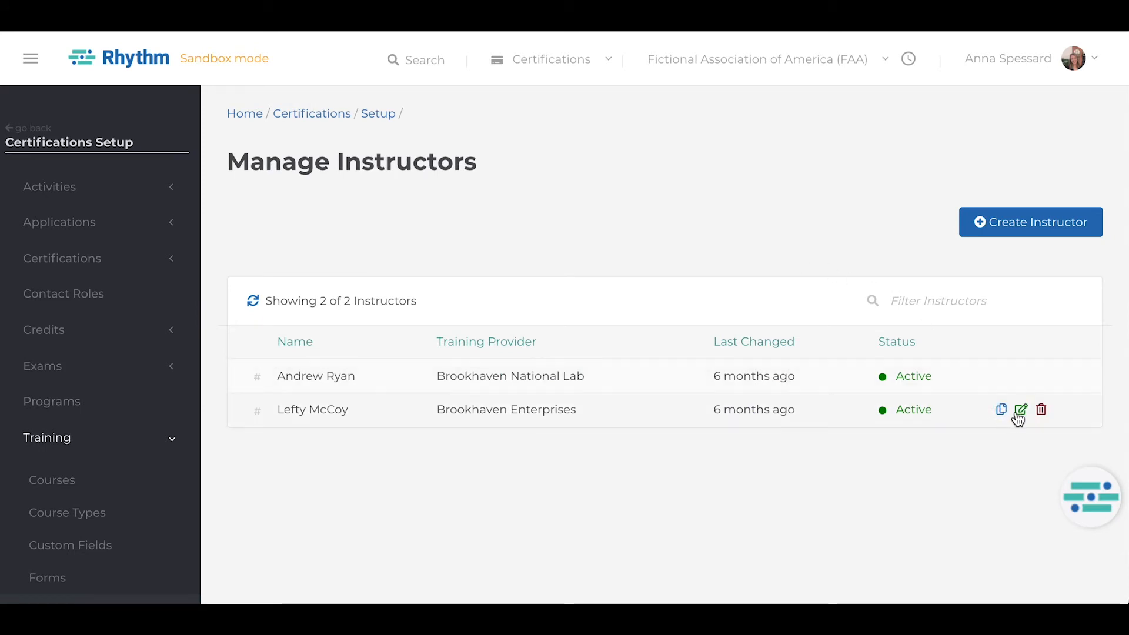
pyautogui.click(1020, 411)
pyautogui.scroll(-1, 1018, 418)
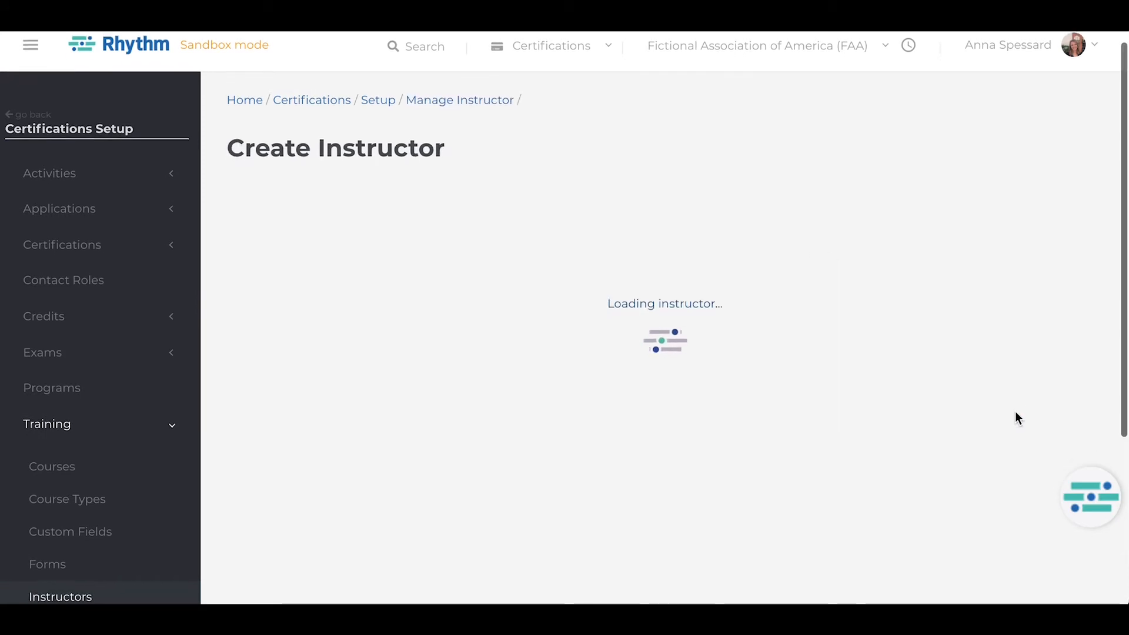
pyautogui.scroll(-3, 1019, 418)
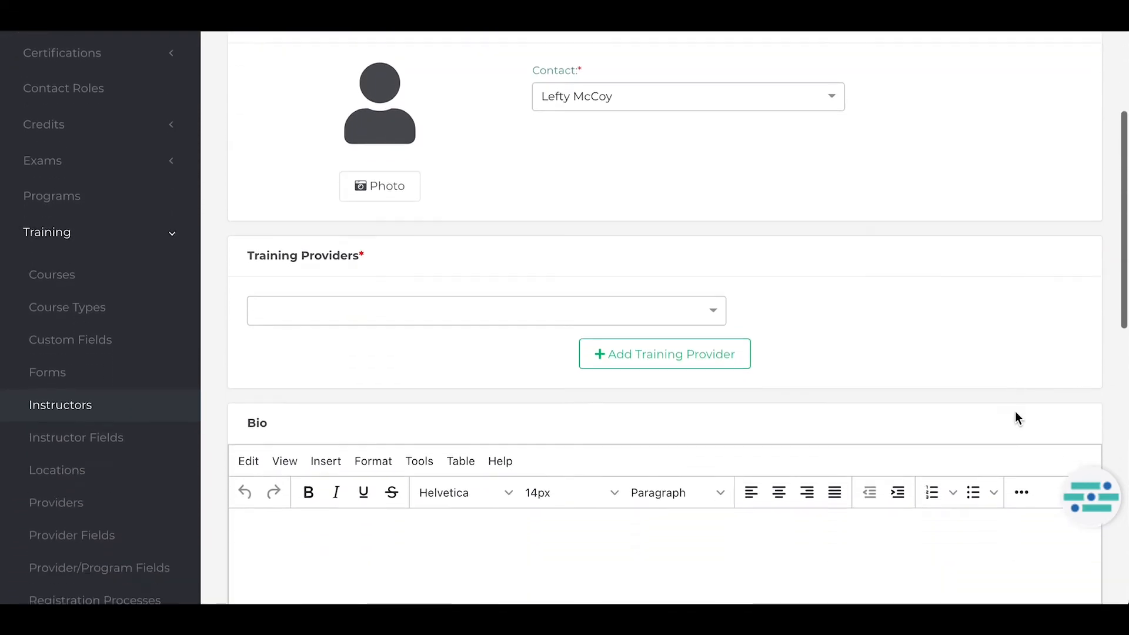
pyautogui.scroll(-6, 1017, 417)
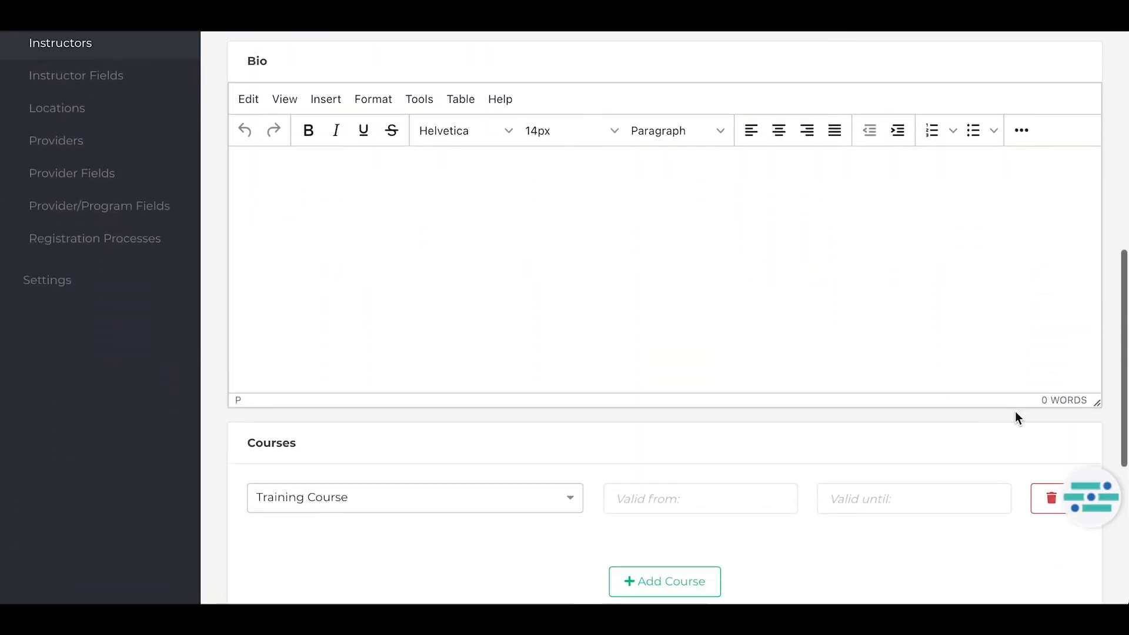
pyautogui.scroll(-6, 1015, 413)
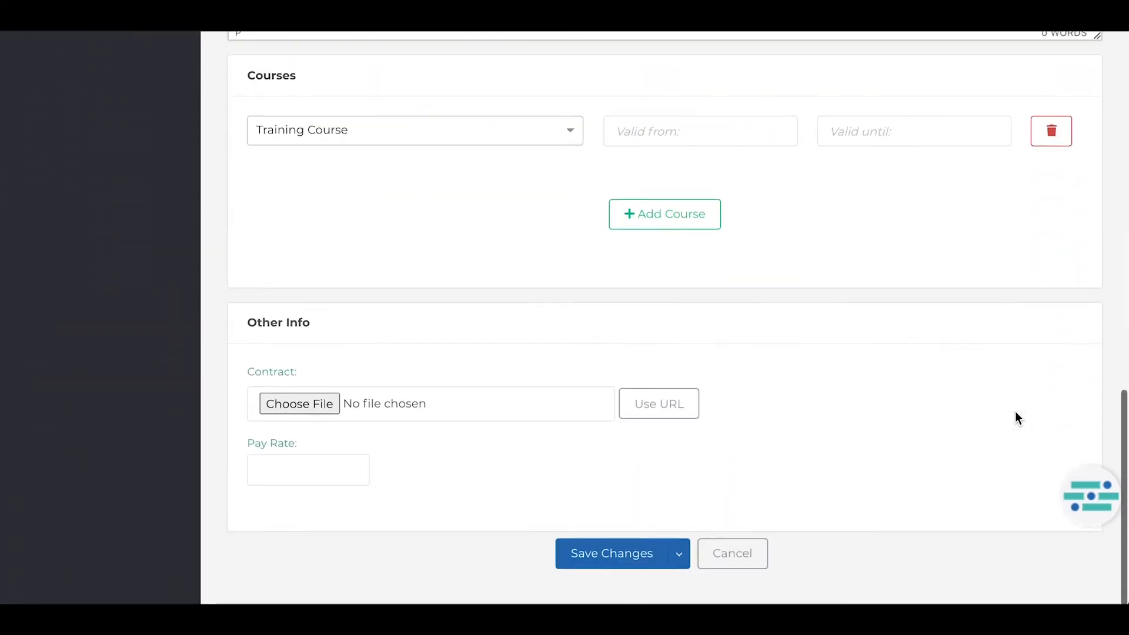
pyautogui.scroll(9, 1015, 411)
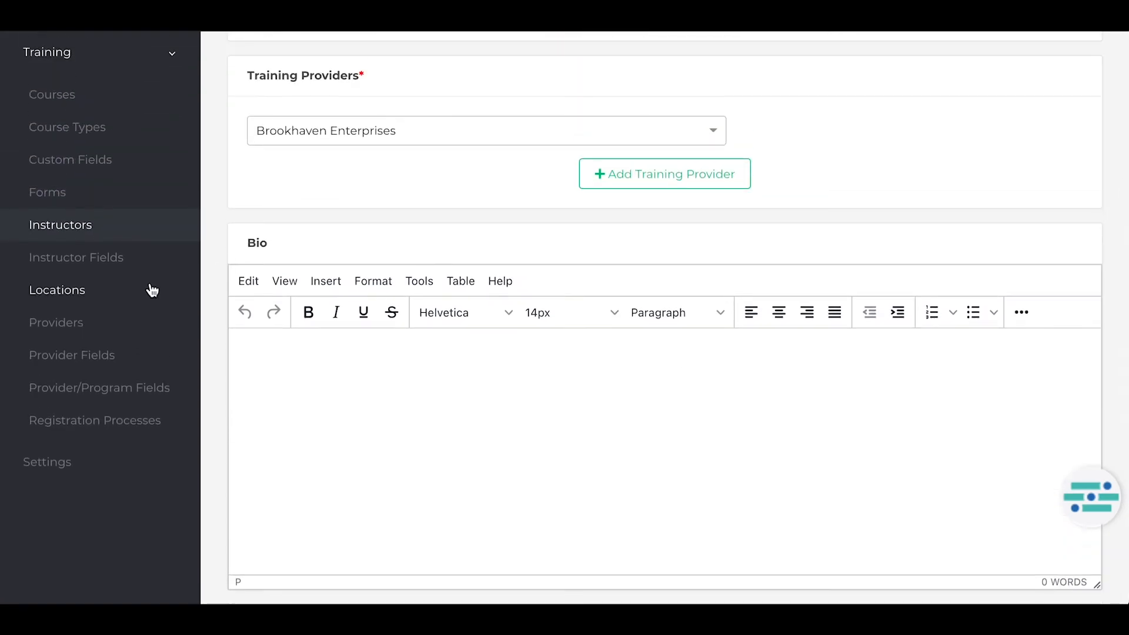
# Examine The Westin training location's details and open the Rhythm Software training provider for editing.
pyautogui.click(151, 290)
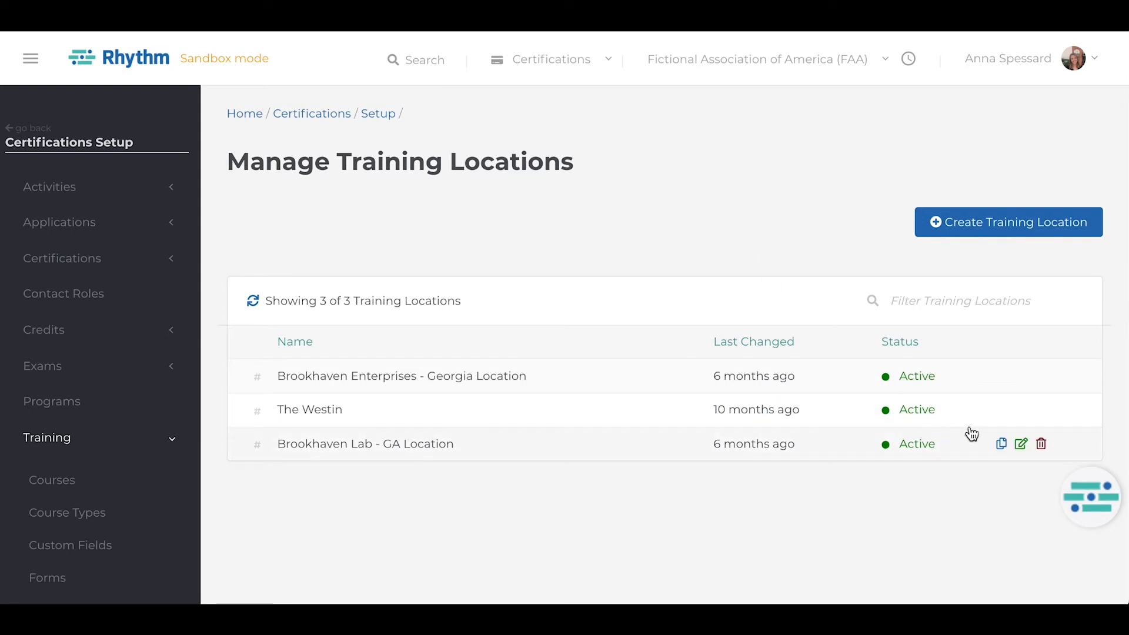
pyautogui.click(1016, 410)
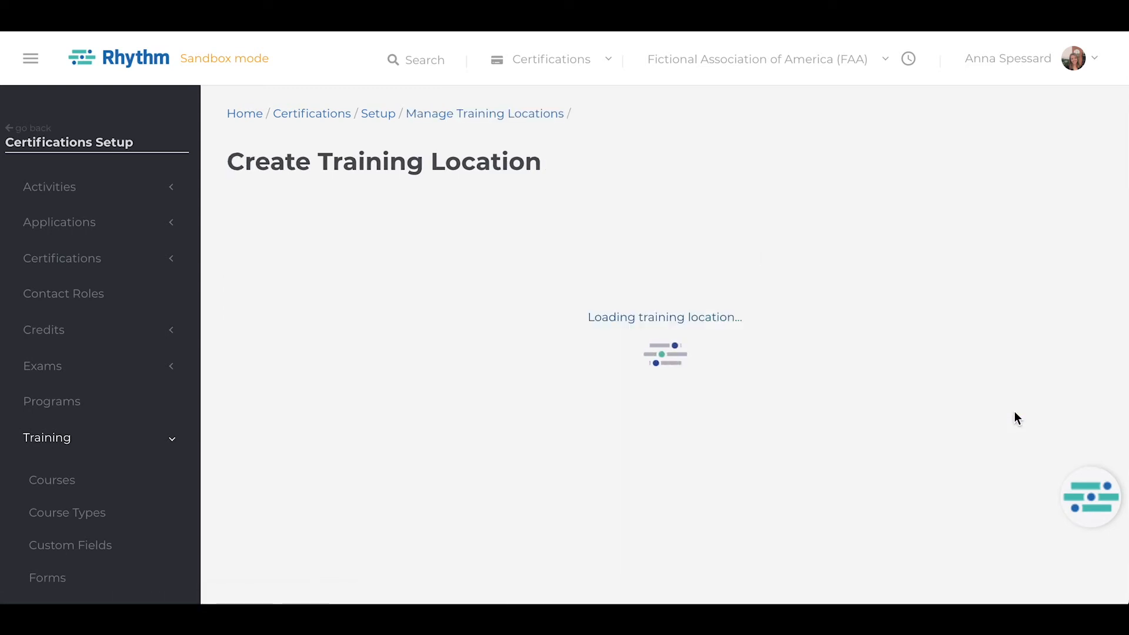
pyautogui.scroll(-5, 1014, 413)
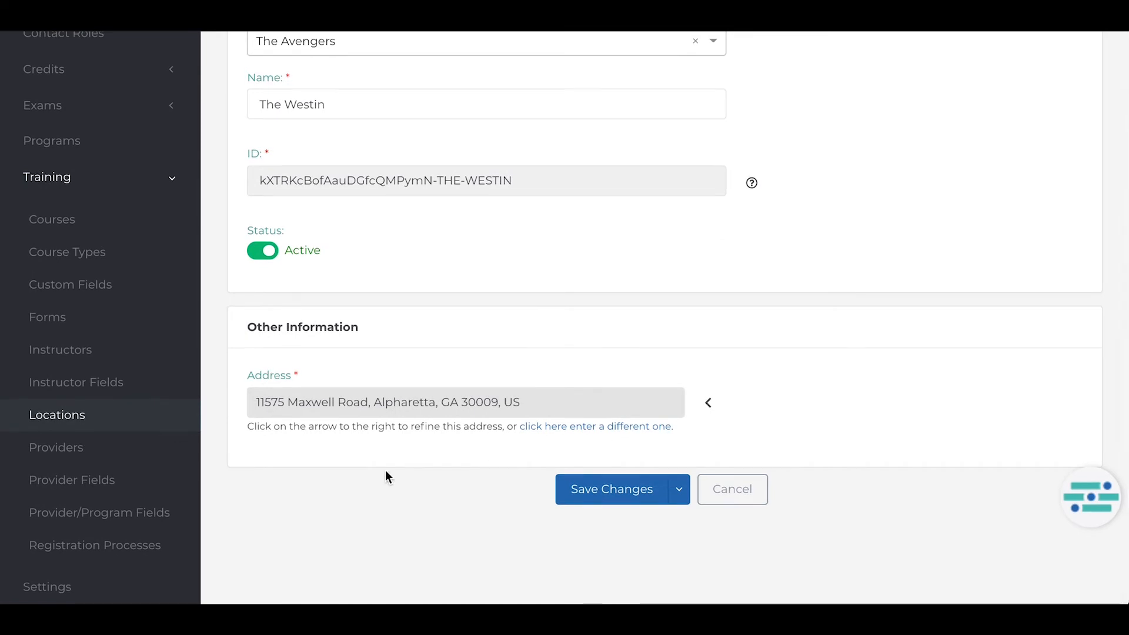
pyautogui.click(95, 455)
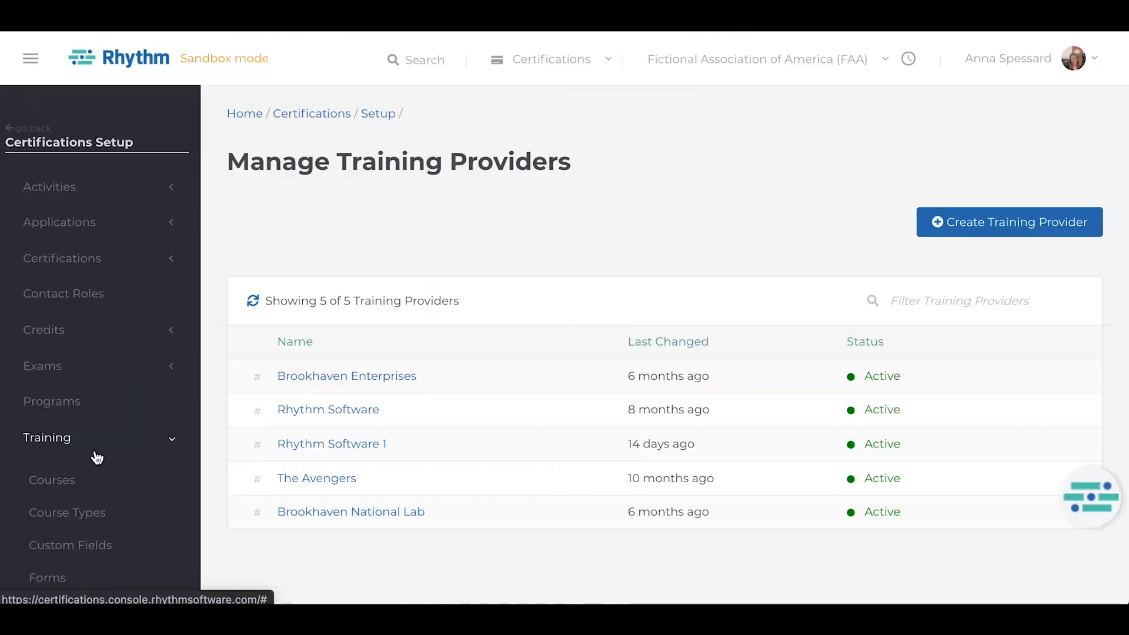
pyautogui.click(1022, 409)
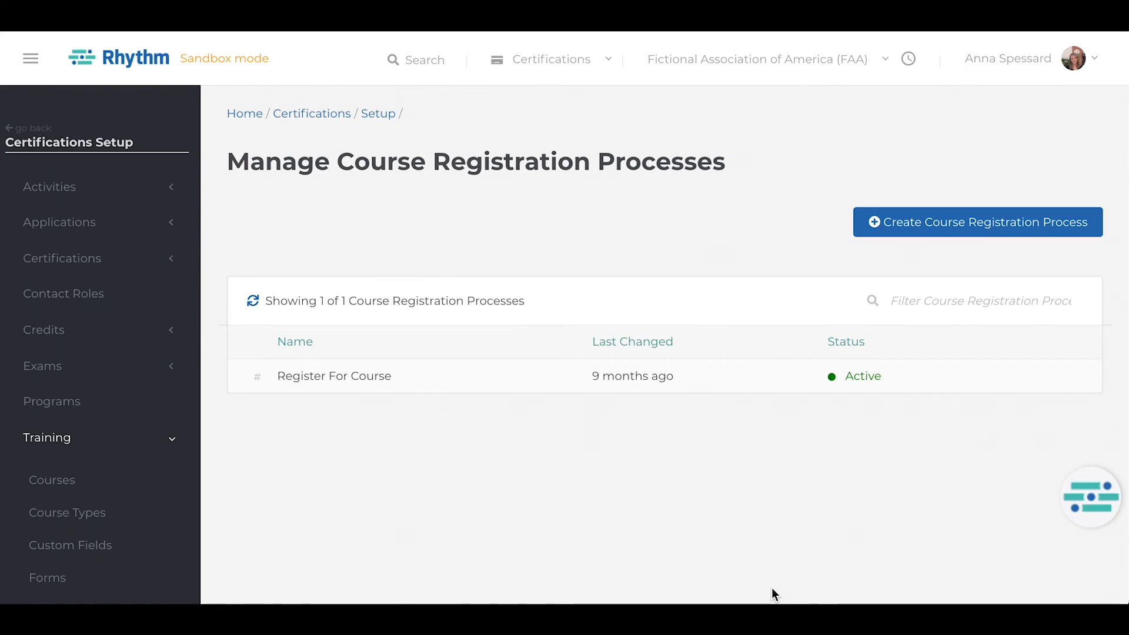
# Open the Register For Course registration process and examine its basic information, portal options and application form choices.
pyautogui.moveTo(1047, 389)
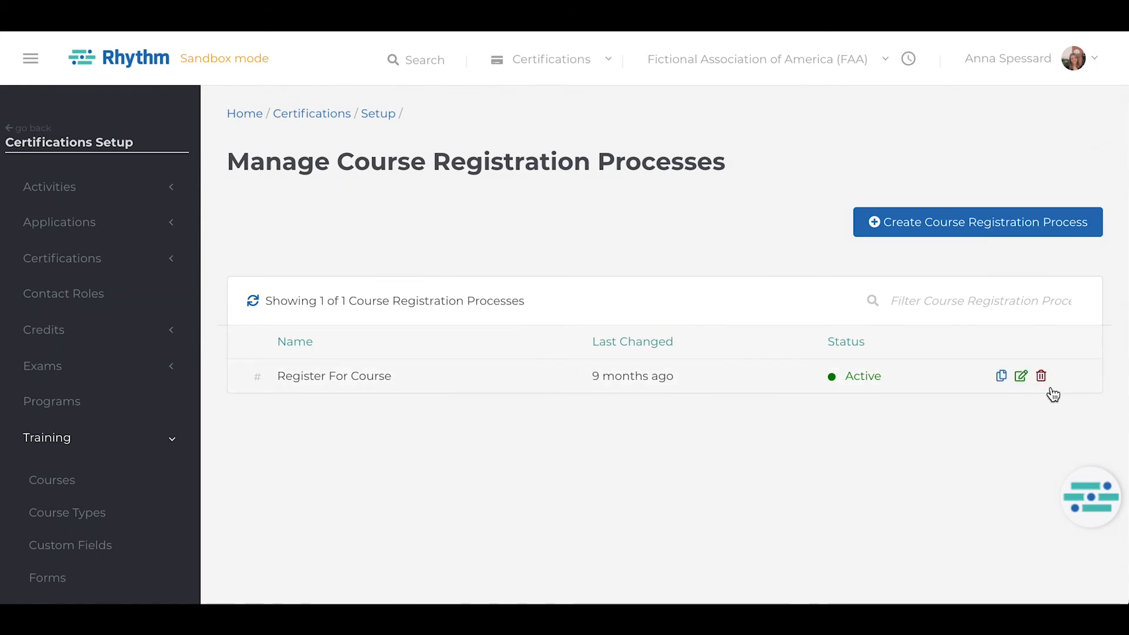
pyautogui.click(1020, 379)
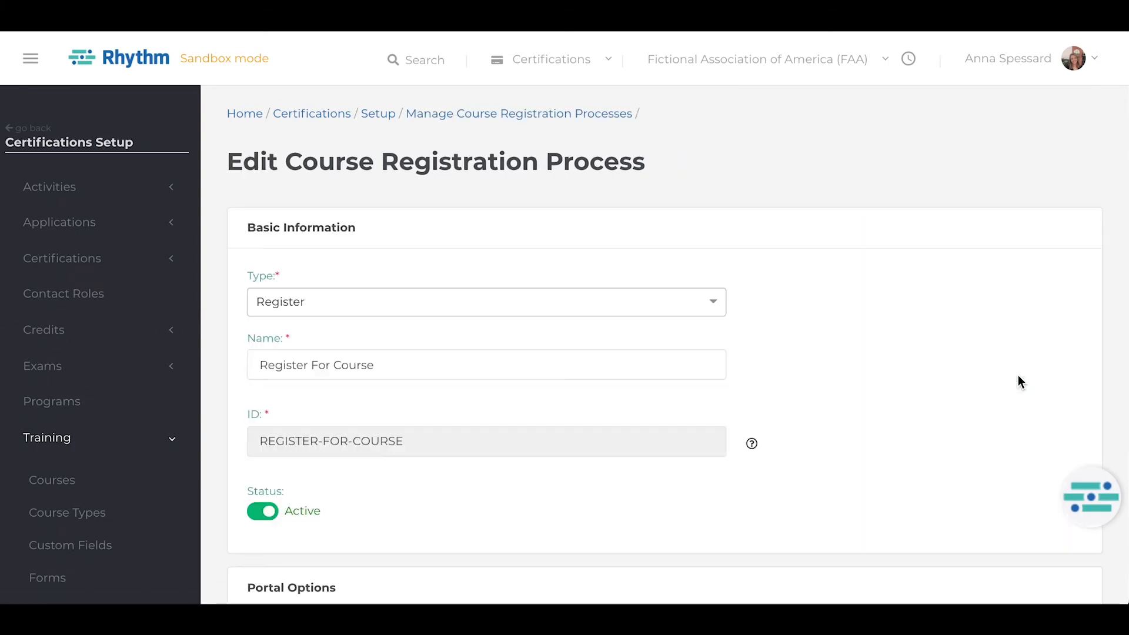
pyautogui.scroll(-7, 1017, 376)
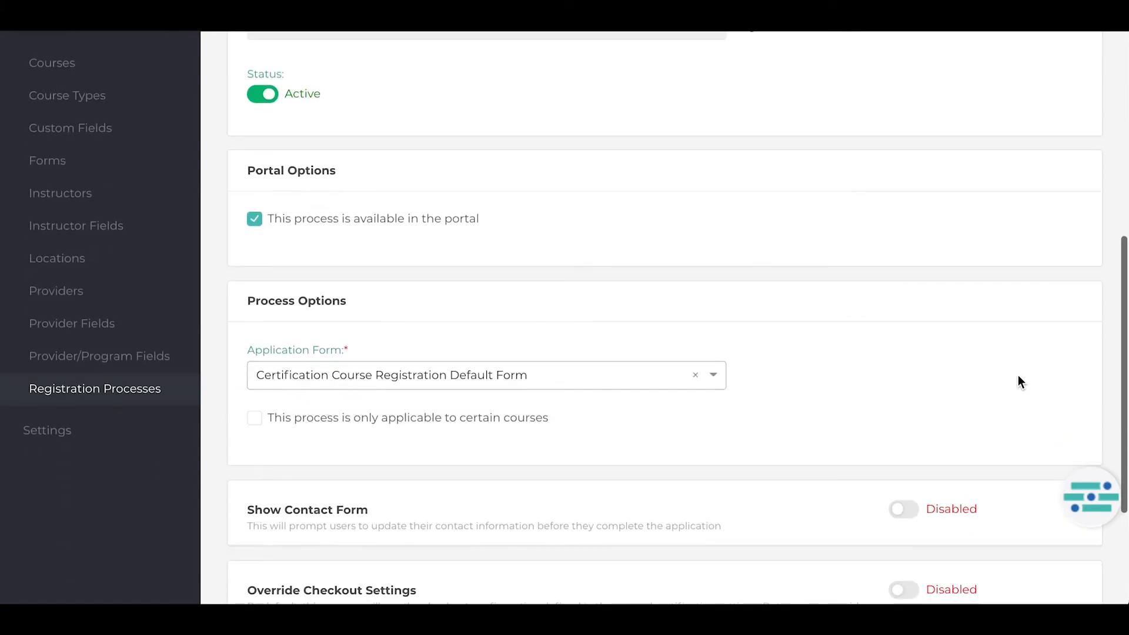
pyautogui.click(628, 375)
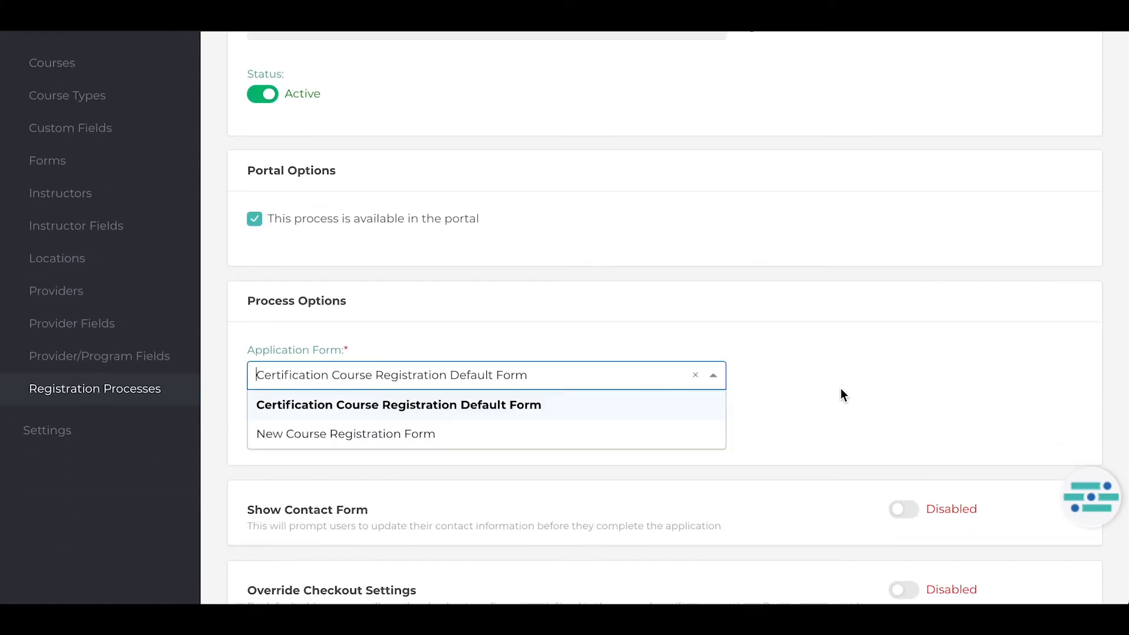
pyautogui.click(841, 395)
pyautogui.scroll(-3, 841, 394)
# Toggle the checkout settings override on and off, and enable the confirmation email to examine its sender, subject, merge field and body settings.
pyautogui.click(897, 423)
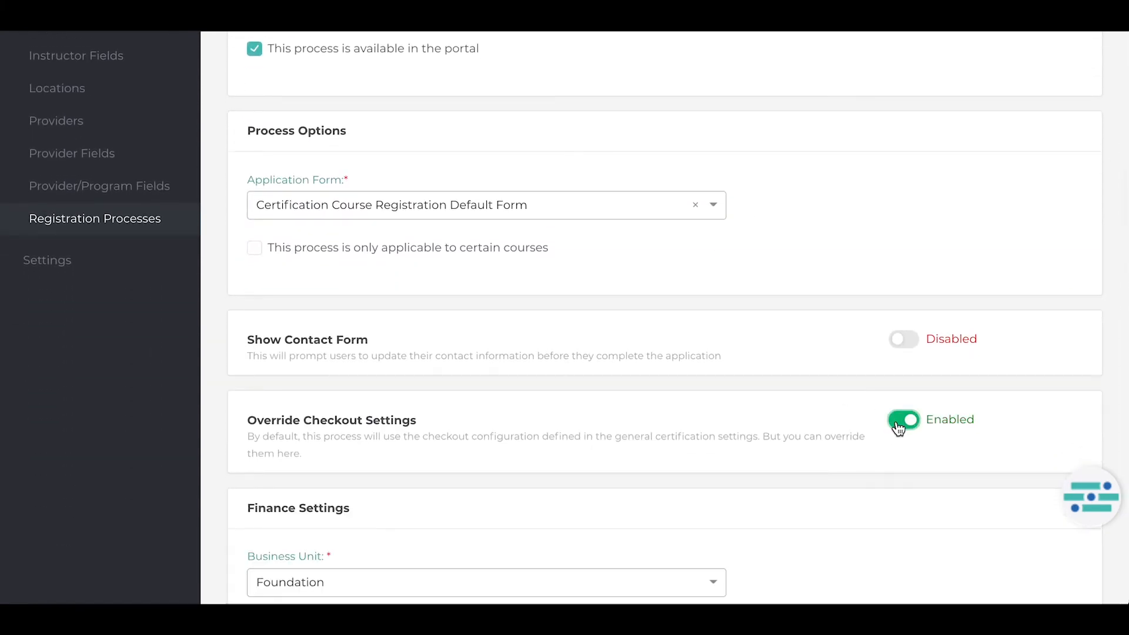
pyautogui.click(897, 423)
pyautogui.scroll(-1, 908, 464)
pyautogui.click(909, 507)
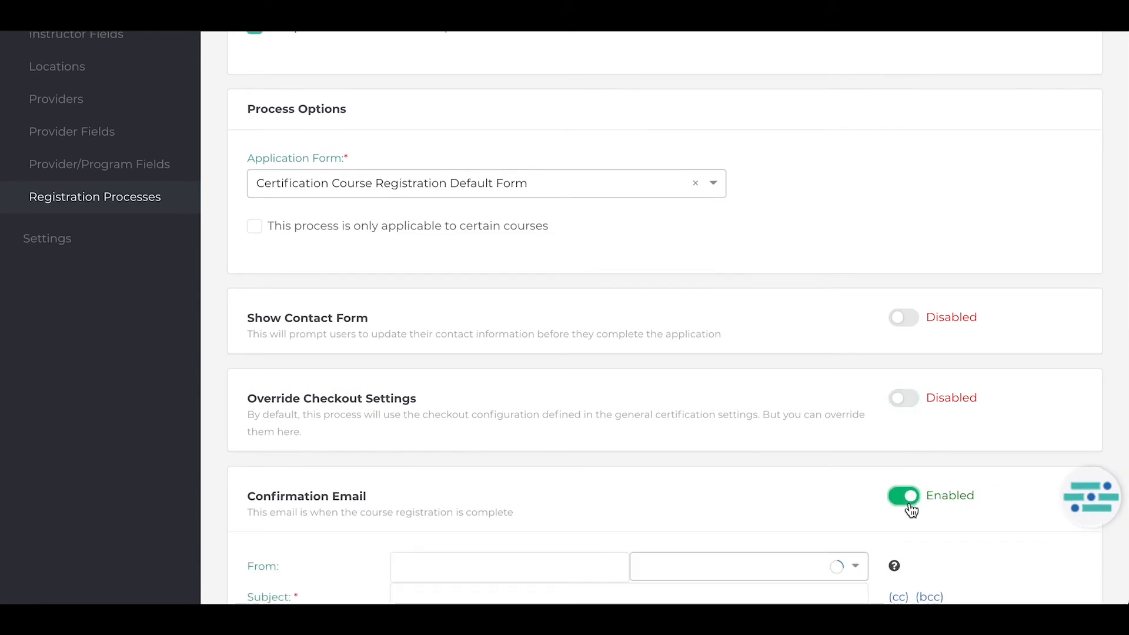
pyautogui.scroll(-3, 911, 511)
pyautogui.scroll(-5, 911, 511)
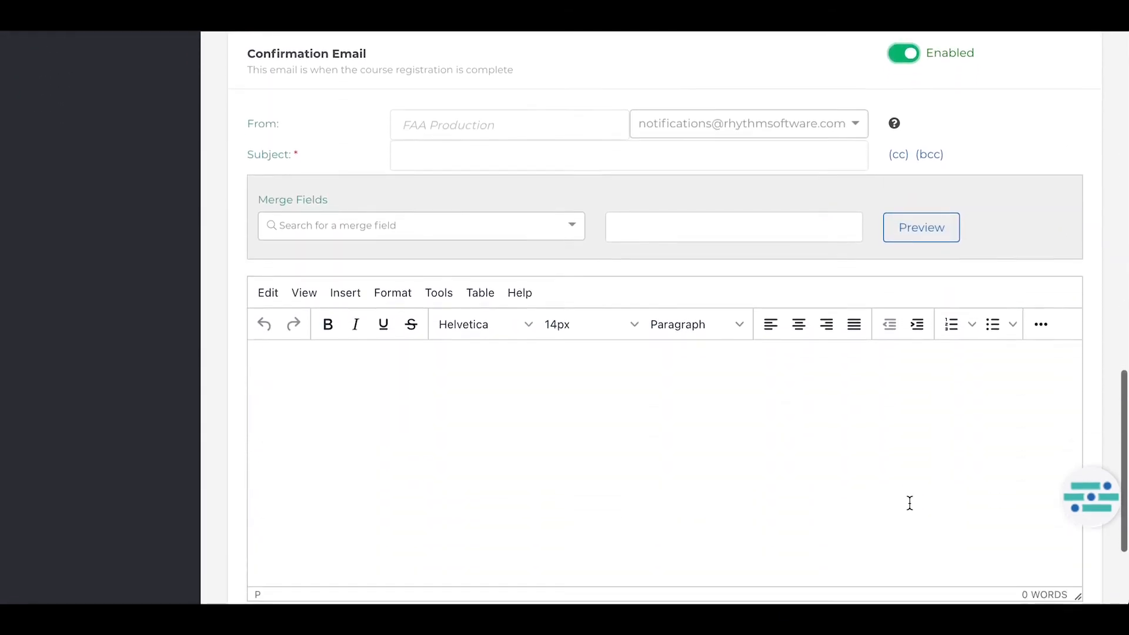
pyautogui.scroll(6, 916, 508)
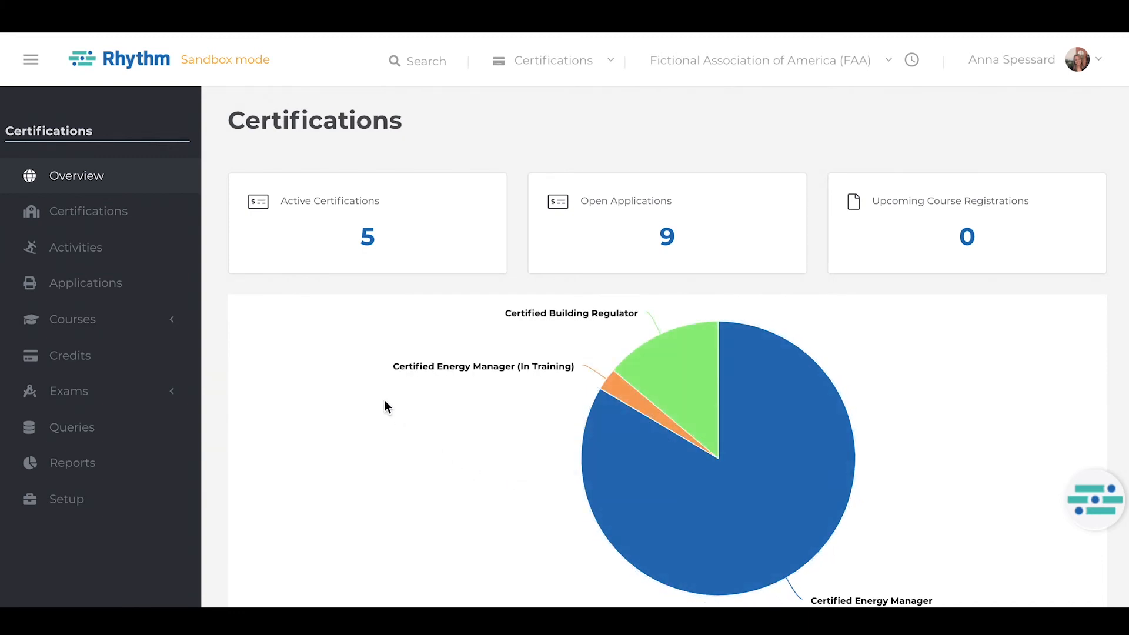
# Create a course offering for Rhythm Course Demo, keeping its type as In Person.
pyautogui.click(177, 318)
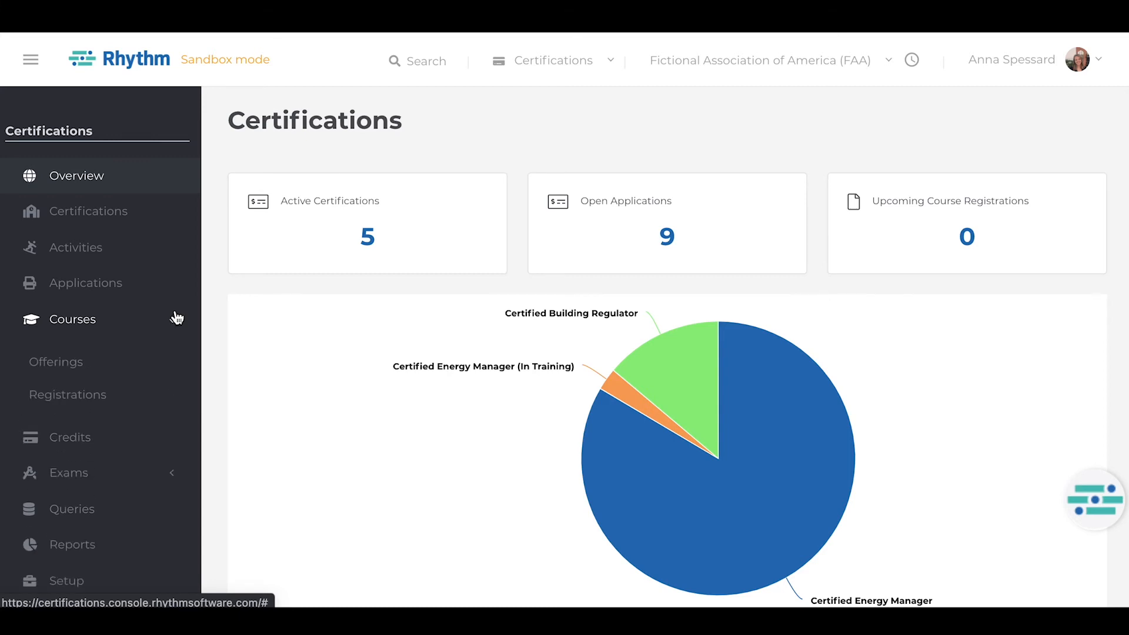
pyautogui.click(151, 366)
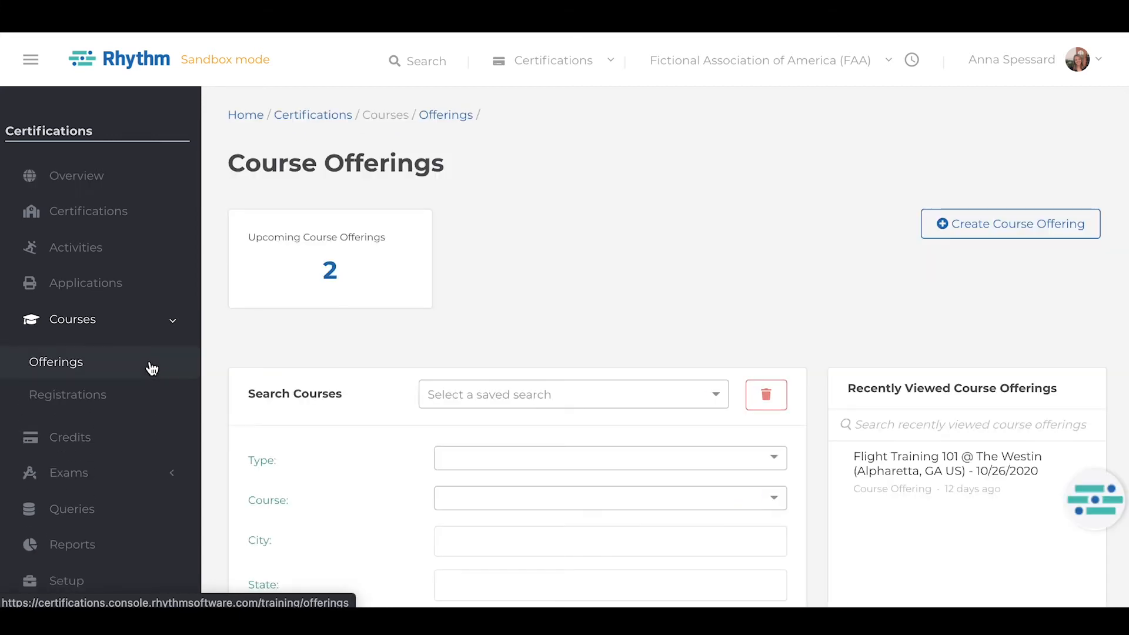
pyautogui.click(953, 226)
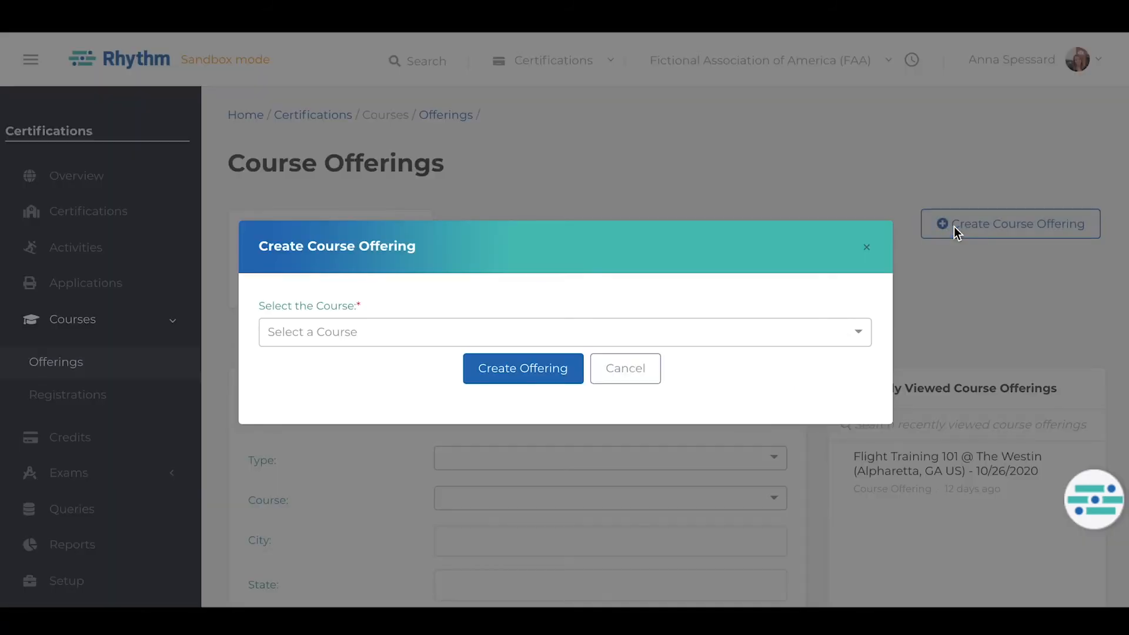
pyautogui.click(816, 332)
pyautogui.write('Rh')
pyautogui.click(764, 354)
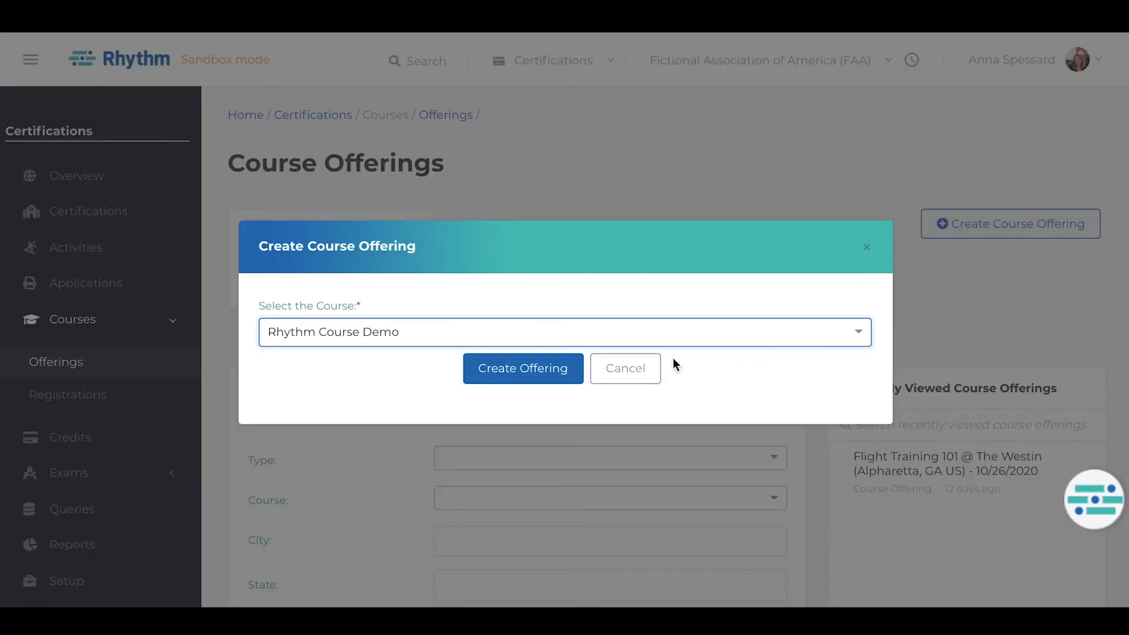
pyautogui.click(549, 370)
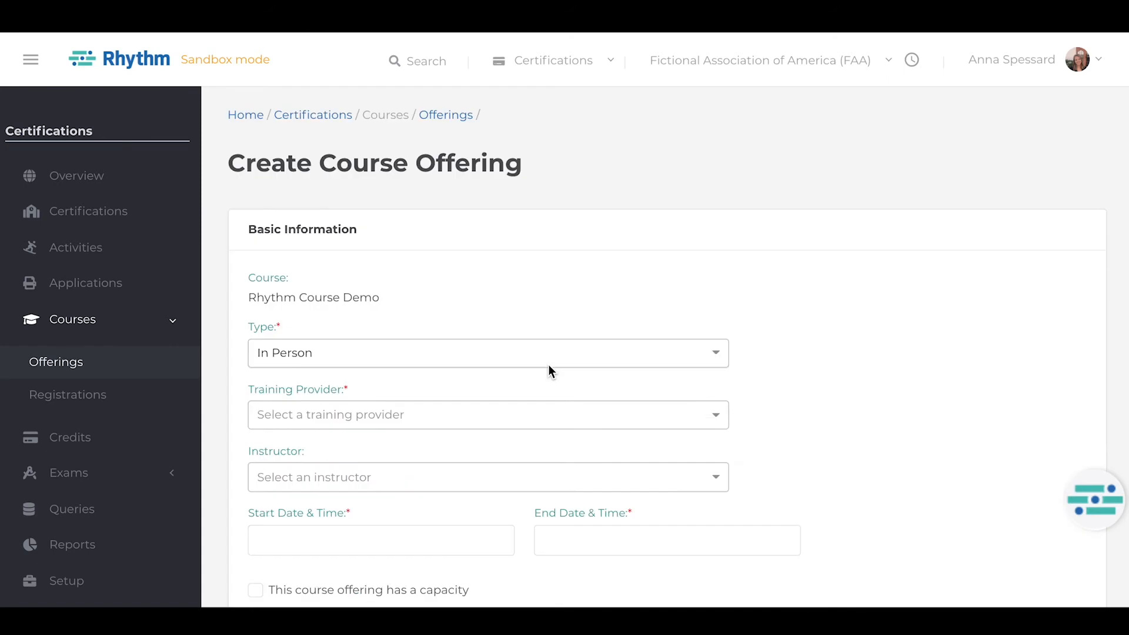
pyautogui.click(549, 365)
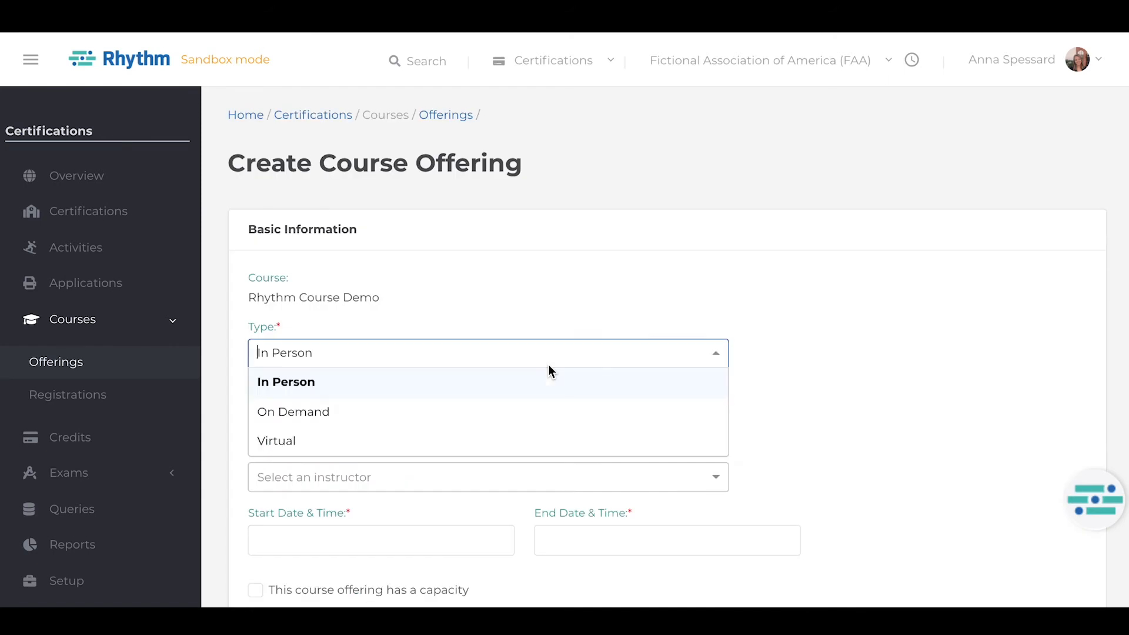
pyautogui.click(518, 391)
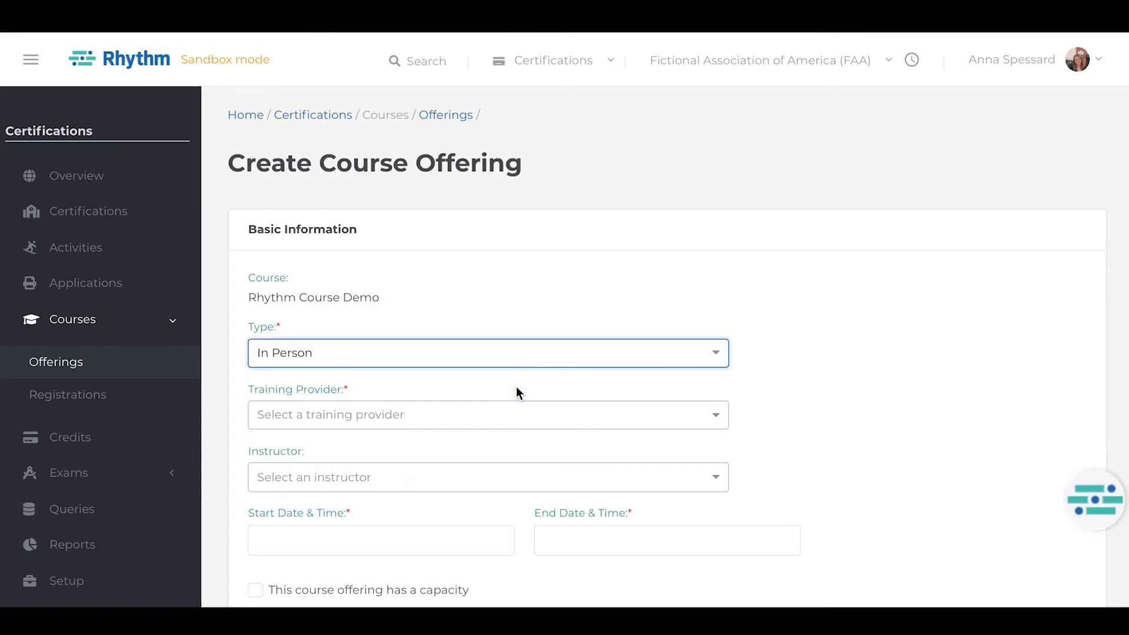
# Select Brookhaven Enterprises as the offering's training provider and Brookhaven Enterprises - Georgia Location as its training location.
pyautogui.click(501, 414)
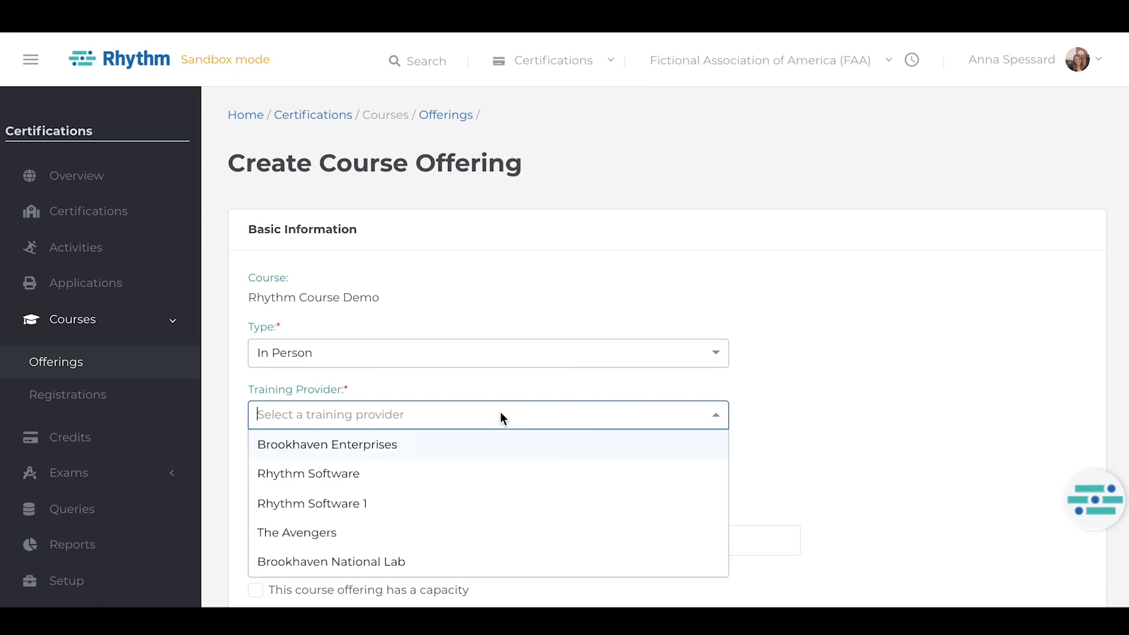
pyautogui.click(488, 443)
pyautogui.click(474, 477)
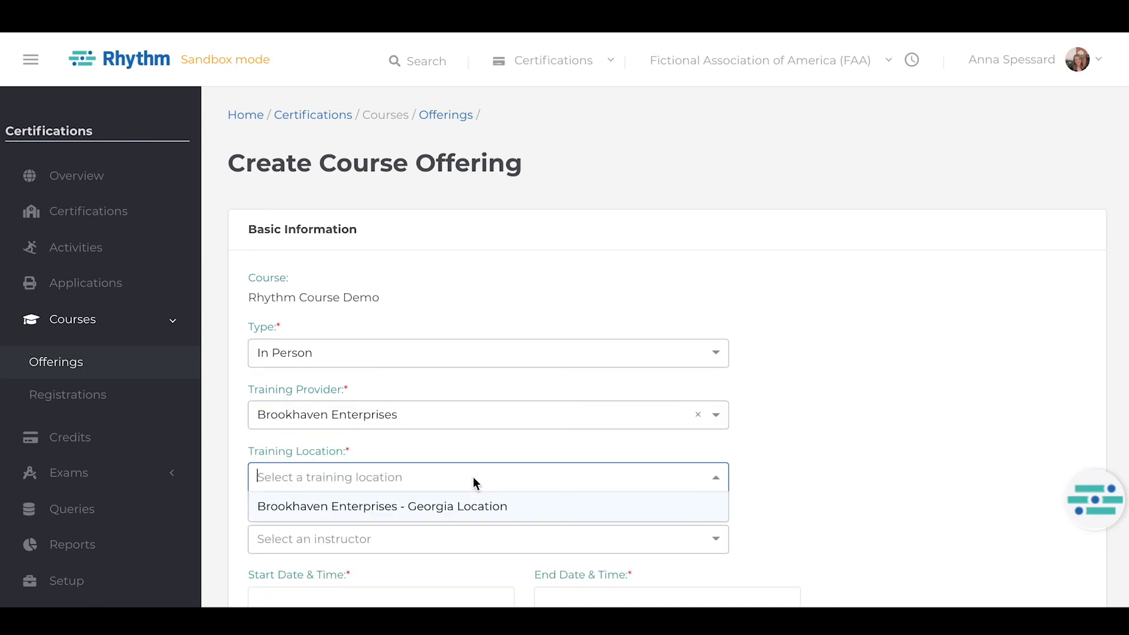
pyautogui.click(467, 504)
pyautogui.click(449, 540)
# Change the training provider to Brookhaven National Lab and choose an instructor for the offering.
pyautogui.click(448, 418)
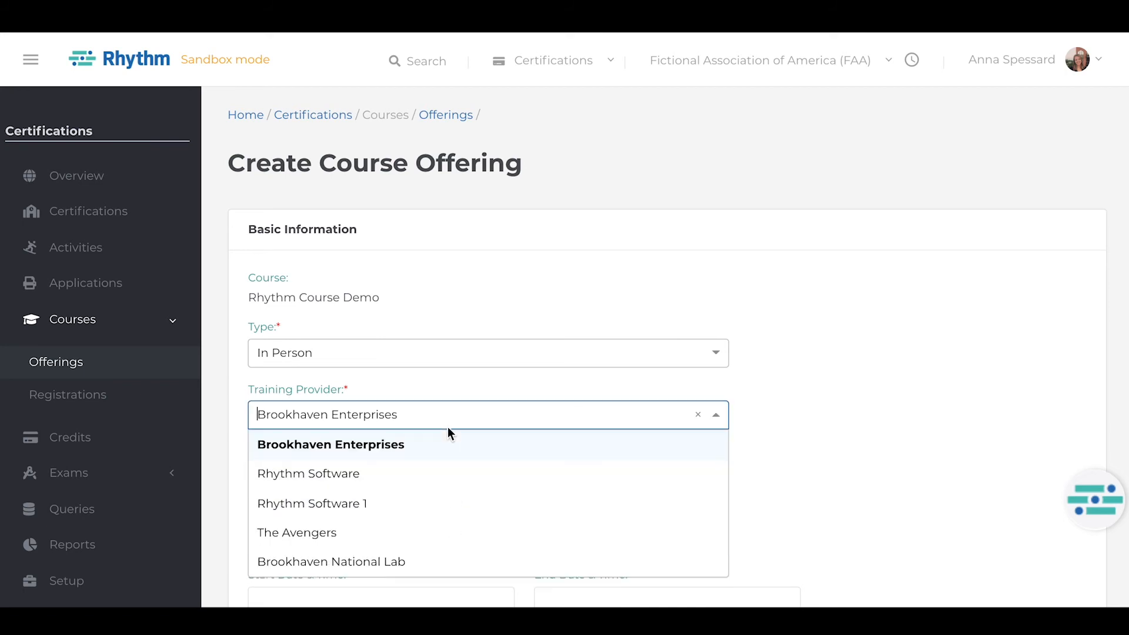
pyautogui.click(411, 561)
pyautogui.click(408, 540)
pyautogui.click(408, 567)
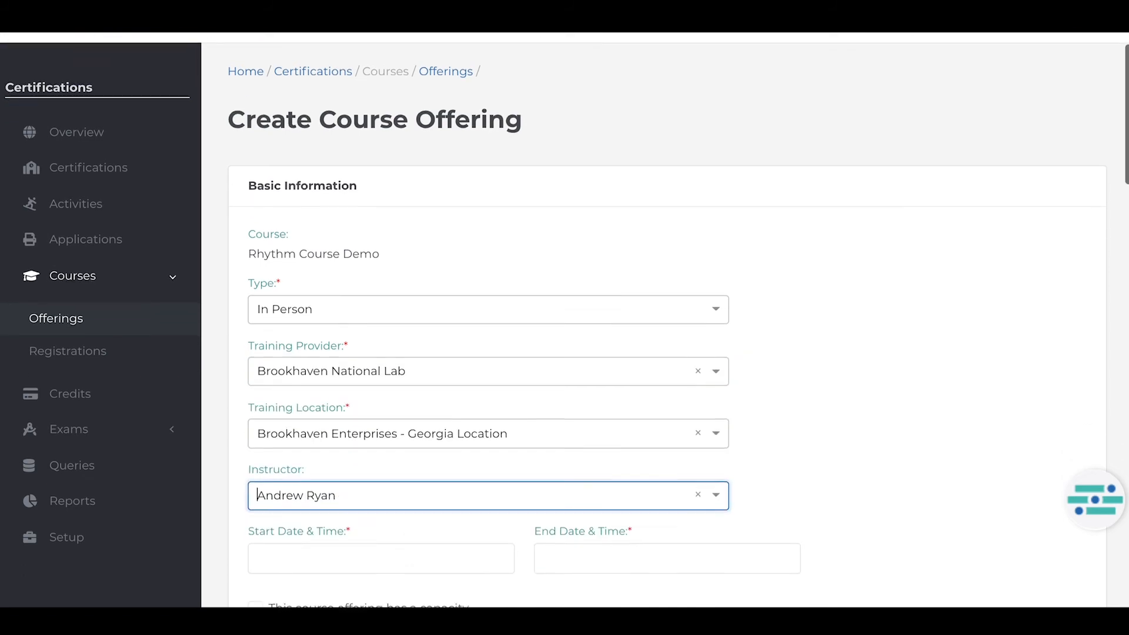
# Set the offering's start date and time to 9/11/2021, 12:32 PM.
pyautogui.scroll(-3, 370, 446)
pyautogui.click(367, 453)
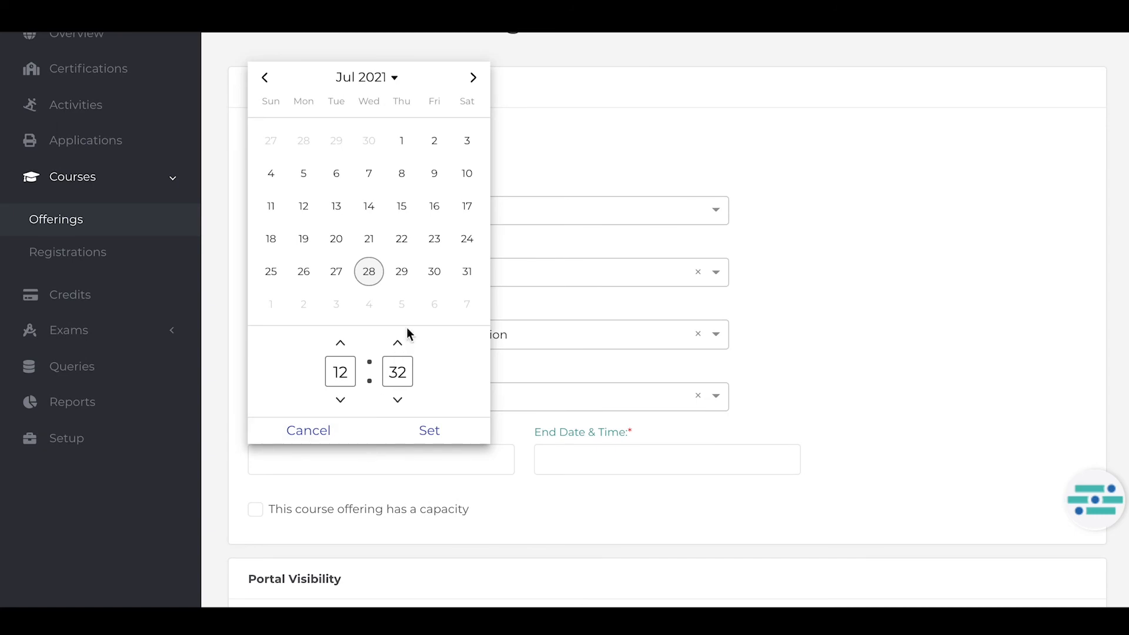
pyautogui.click(473, 77)
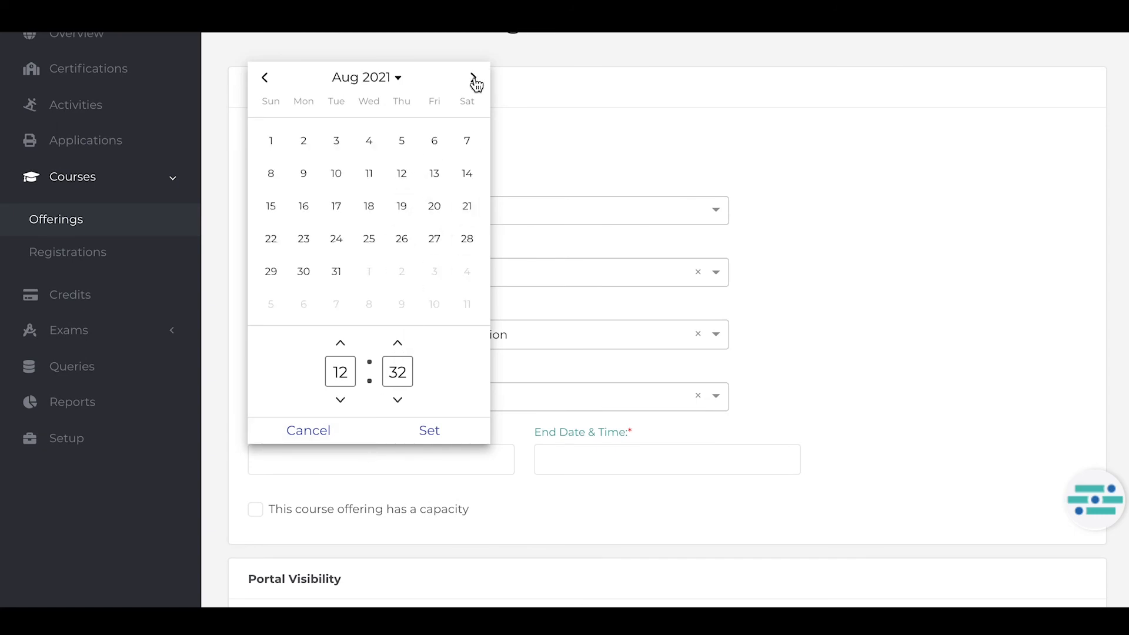
pyautogui.click(474, 77)
pyautogui.click(467, 173)
pyautogui.click(507, 449)
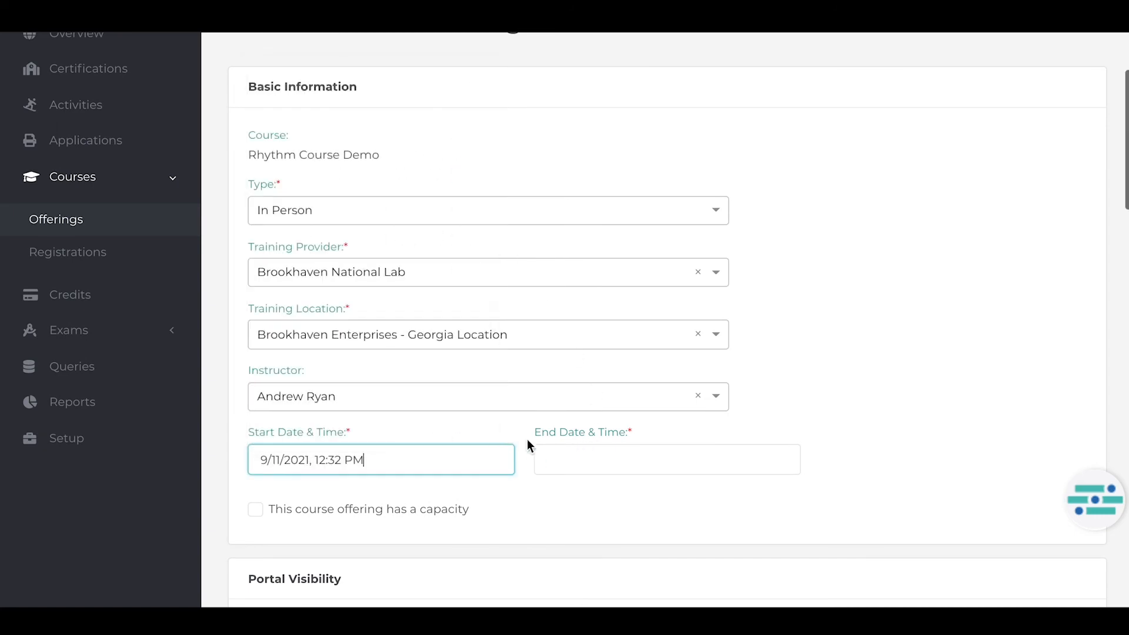
# Set the offering's end date and time to 9/12/2021, 12:32 PM.
pyautogui.click(580, 460)
pyautogui.click(759, 77)
pyautogui.click(759, 77)
pyautogui.click(759, 77)
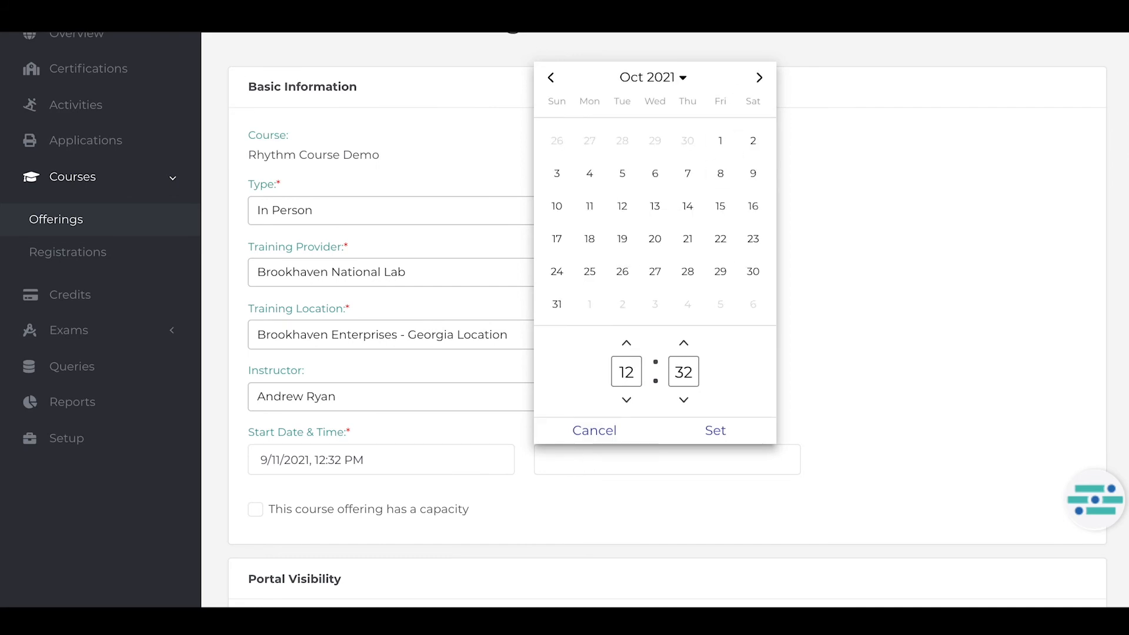
pyautogui.click(551, 77)
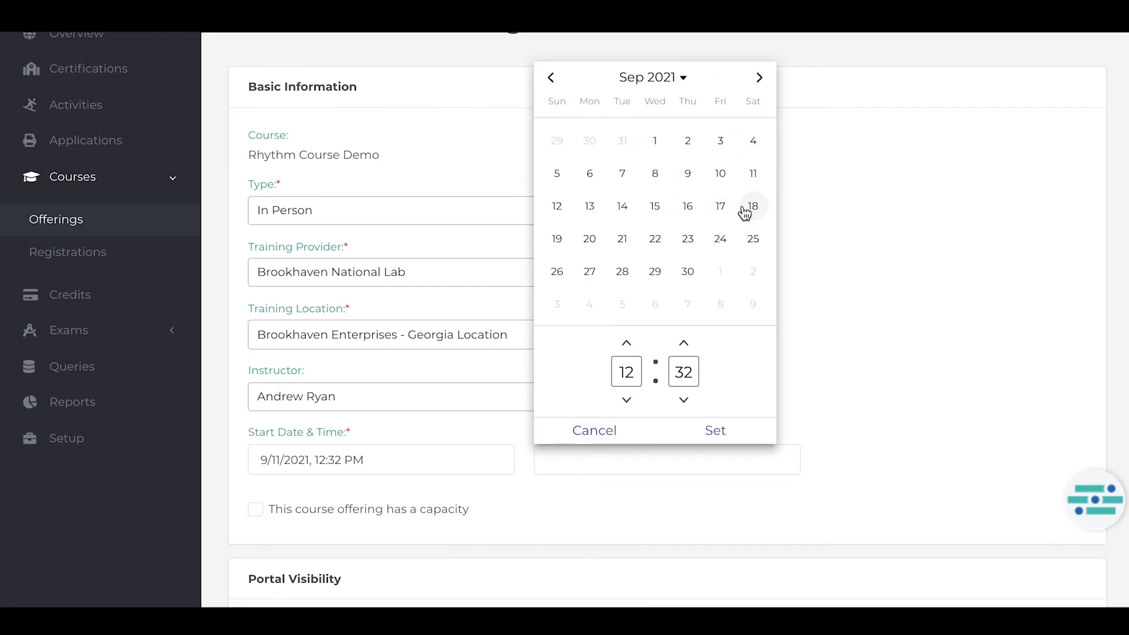
pyautogui.click(557, 205)
pyautogui.click(736, 432)
# Enable a capacity limit for the course offering and set it to 25.
pyautogui.scroll(-3, 733, 426)
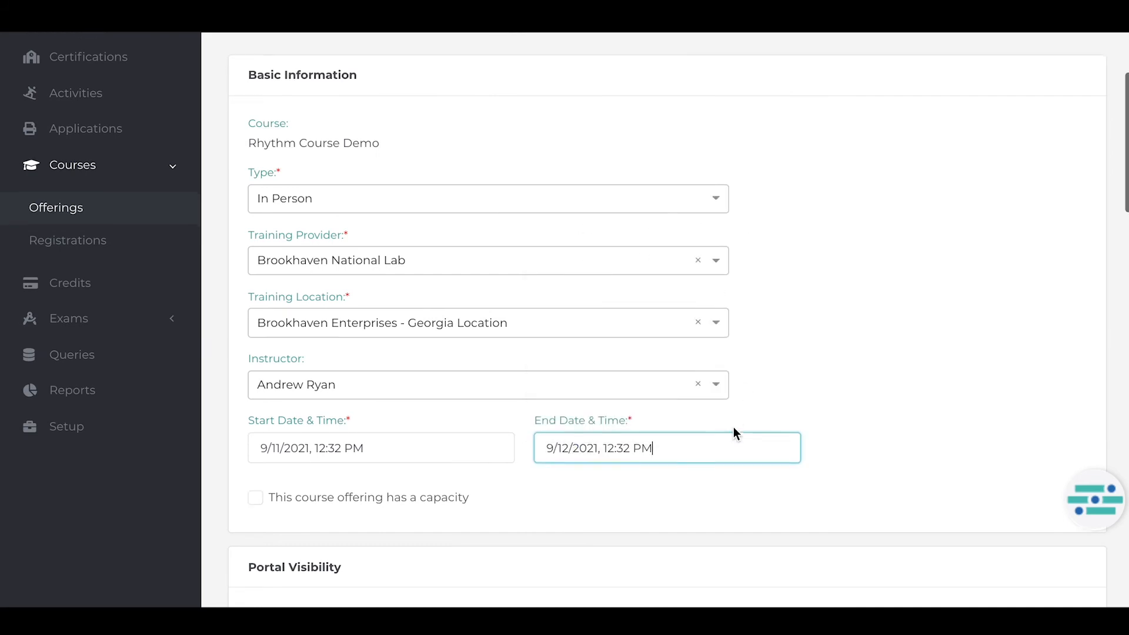
pyautogui.click(255, 313)
pyautogui.click(276, 361)
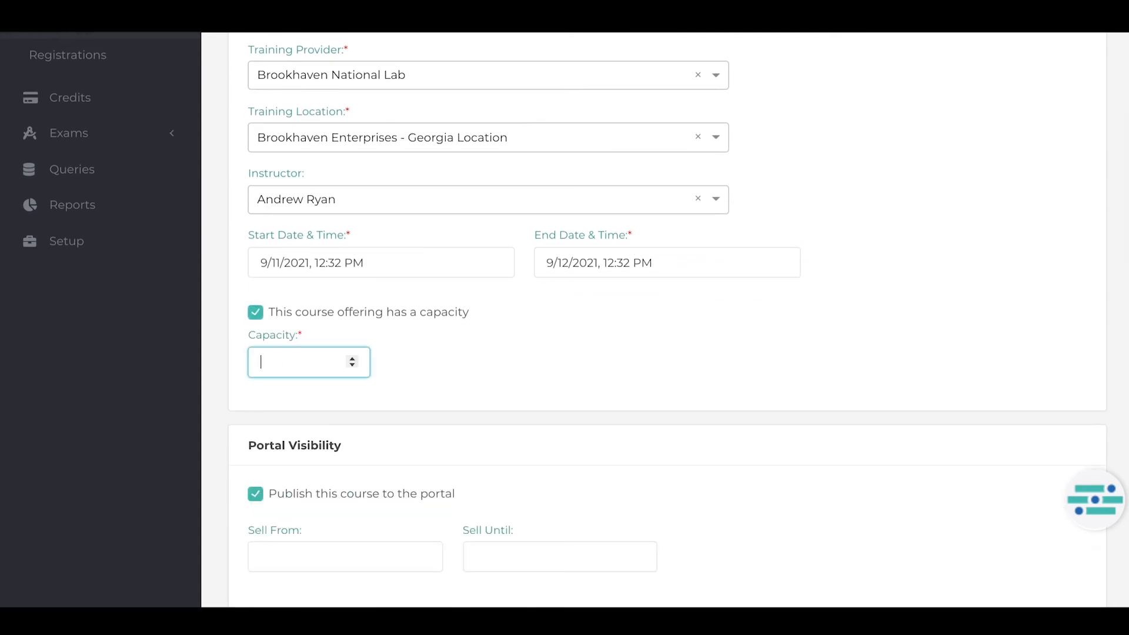
pyautogui.write('25')
# Set the portal selling period to run from 8/1/2021, 12:32 PM until 8/31/2021, 12:32 PM.
pyautogui.scroll(-2, 341, 417)
pyautogui.click(330, 479)
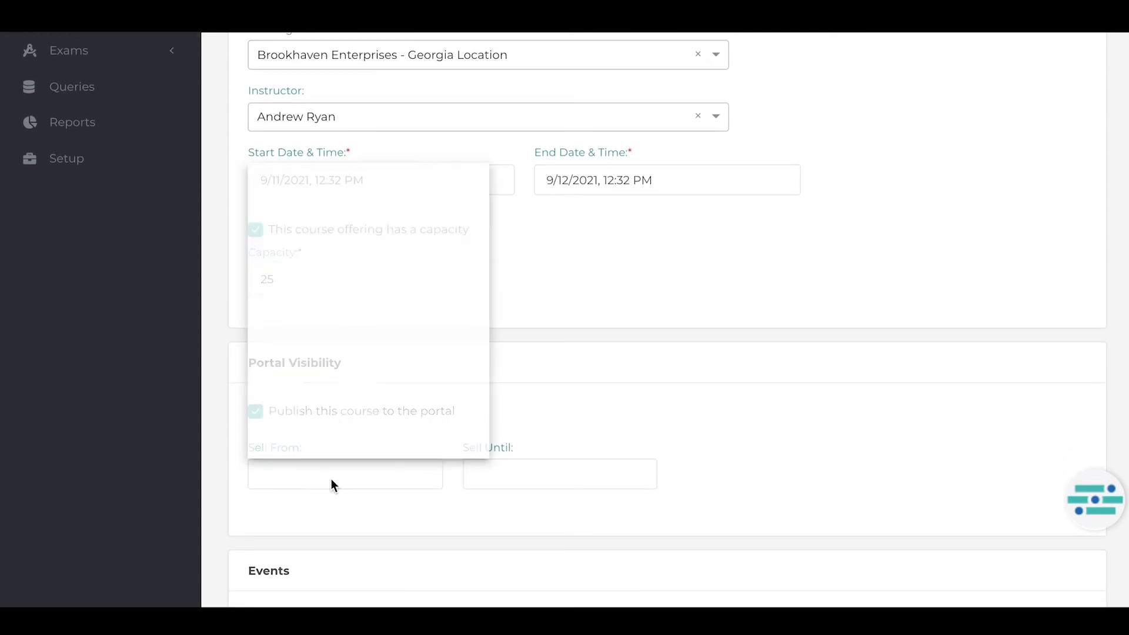
pyautogui.click(474, 94)
pyautogui.click(271, 156)
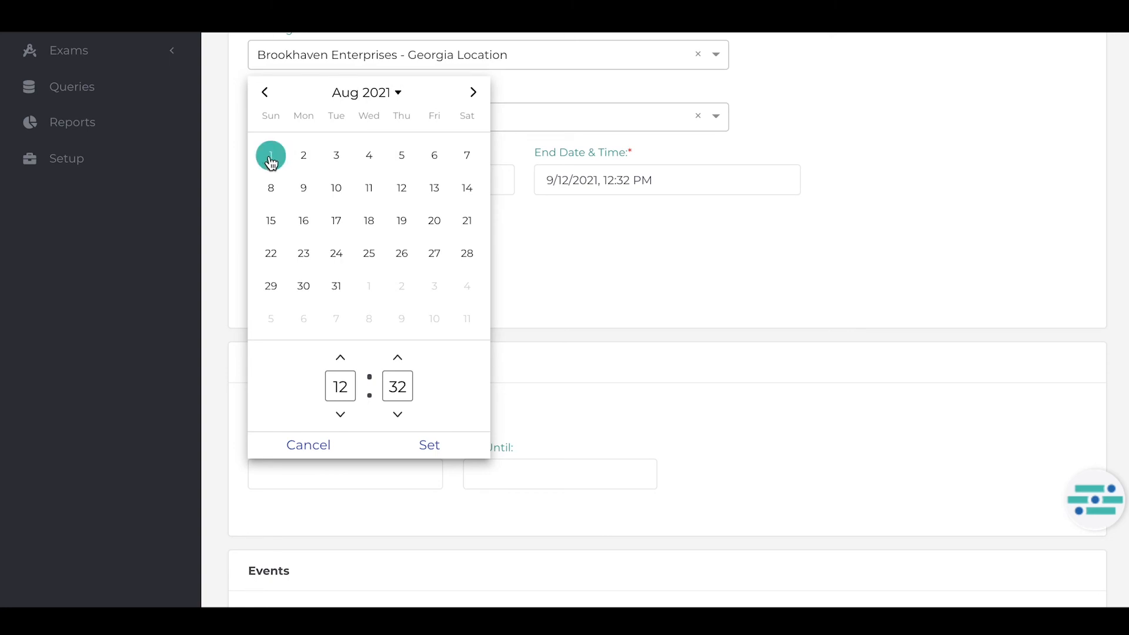
pyautogui.click(485, 446)
pyautogui.click(511, 474)
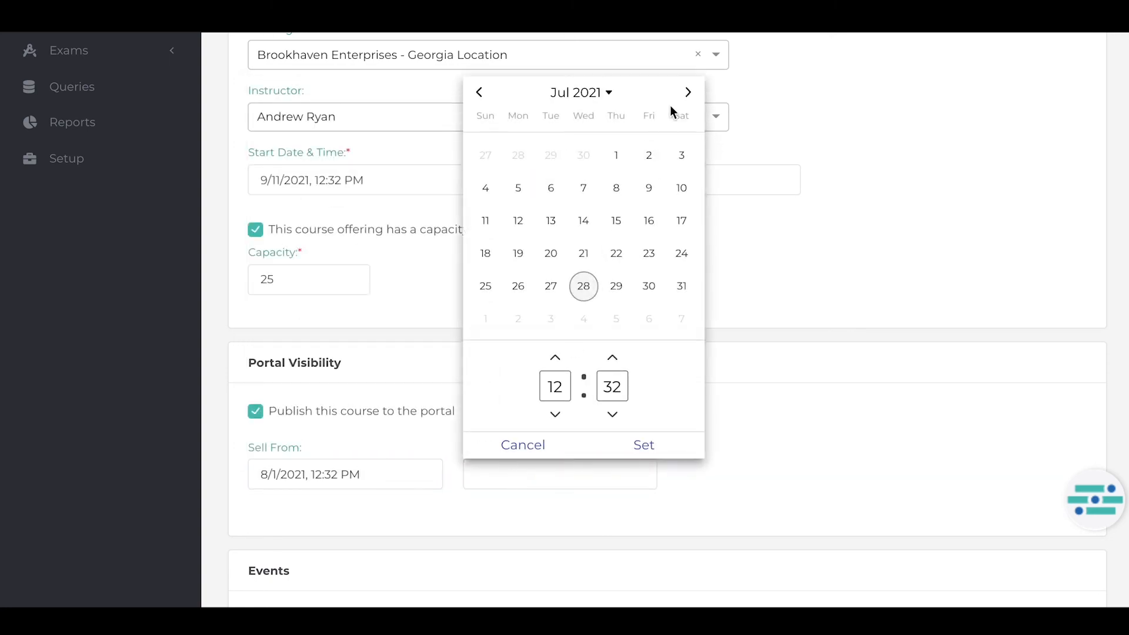
pyautogui.click(688, 93)
pyautogui.click(551, 287)
pyautogui.click(615, 447)
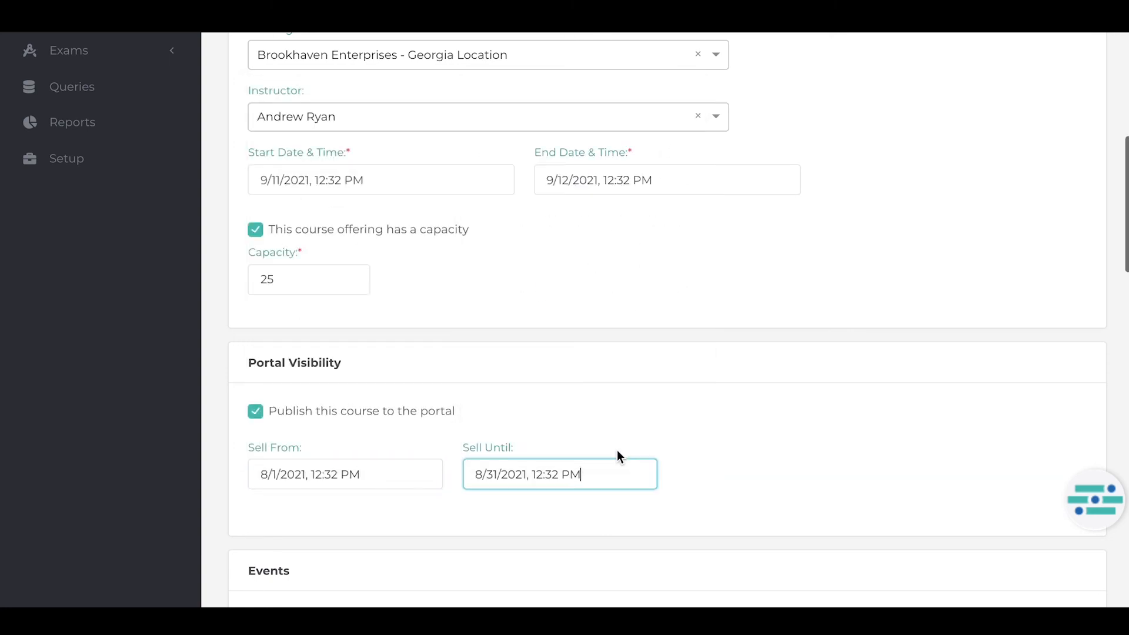
# Associate the course offering with the 2021 User Conference event.
pyautogui.scroll(-4, 616, 450)
pyautogui.scroll(-1, 616, 449)
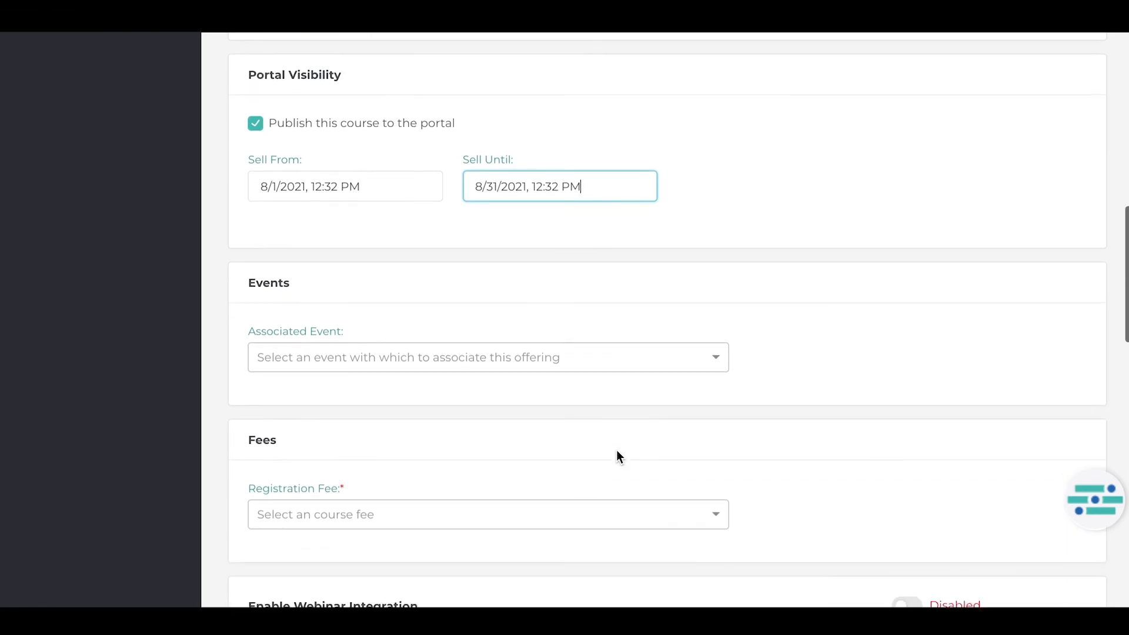
pyautogui.click(576, 354)
pyautogui.write('Us')
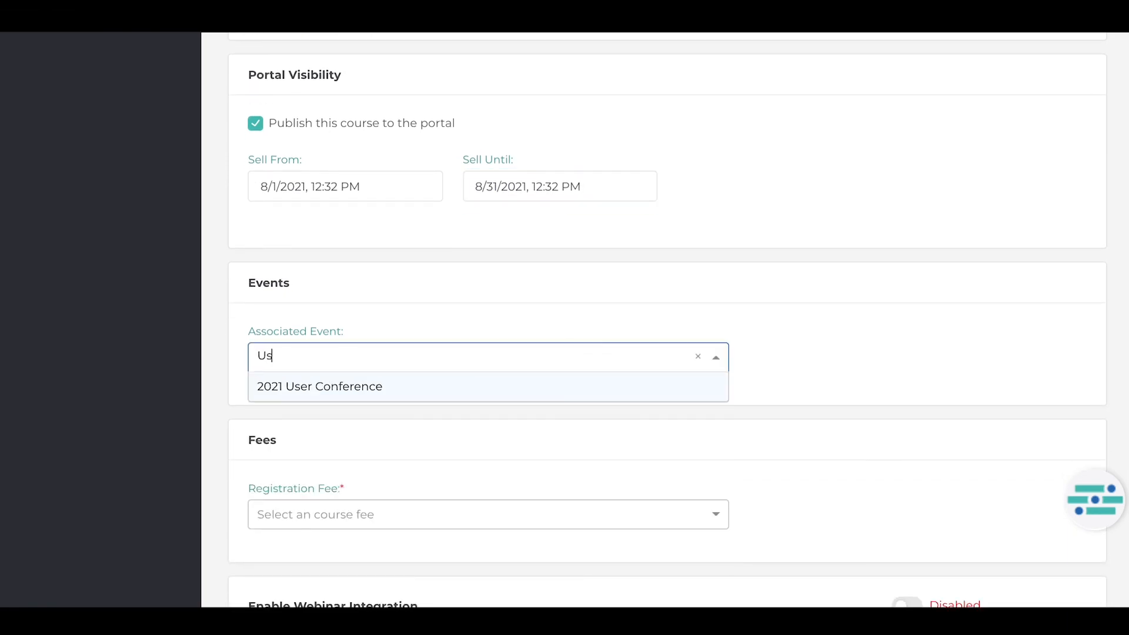
pyautogui.click(498, 391)
# Examine the offering's registration fee choices, webinar integration, short description and other information settings.
pyautogui.scroll(-1, 501, 382)
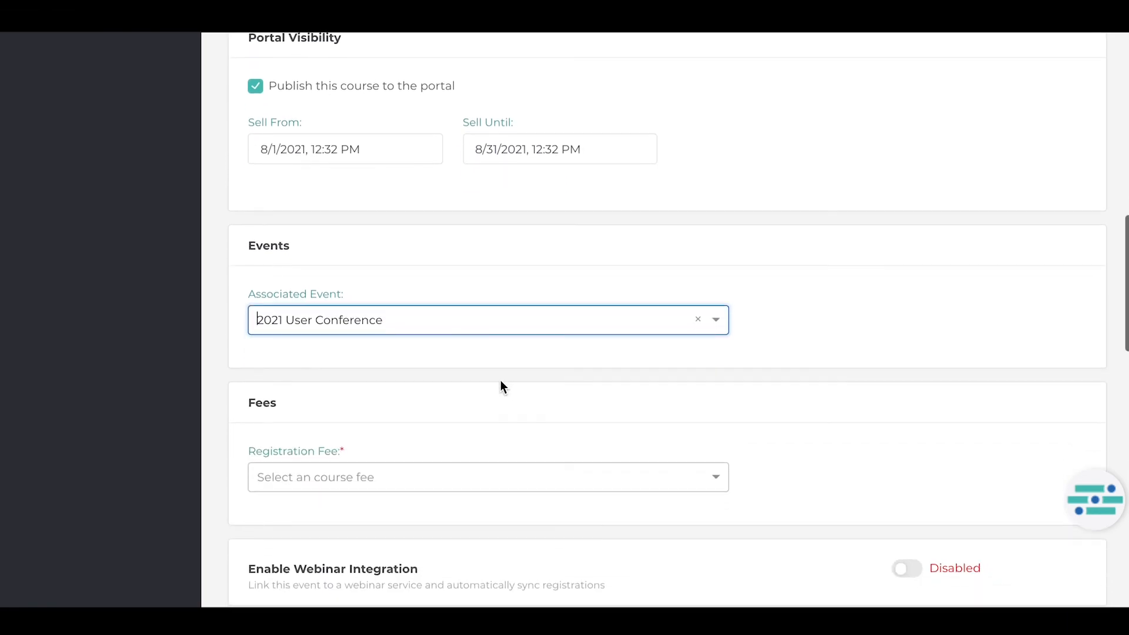
pyautogui.click(480, 485)
pyautogui.click(506, 422)
pyautogui.scroll(-5, 506, 417)
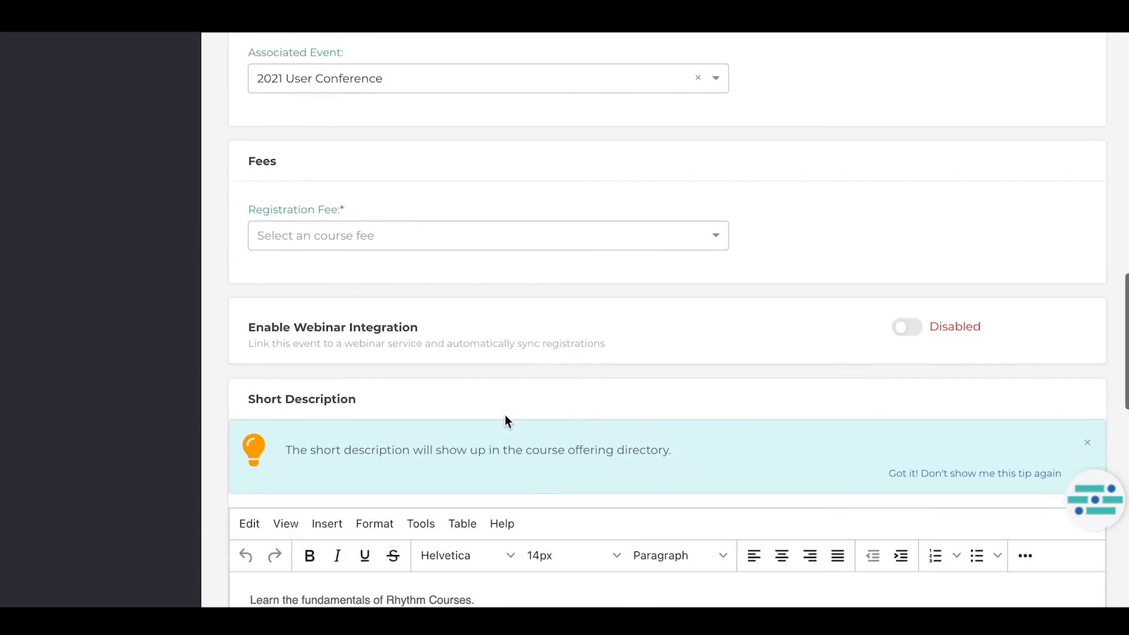
pyautogui.scroll(-2, 505, 417)
pyautogui.scroll(-7, 505, 416)
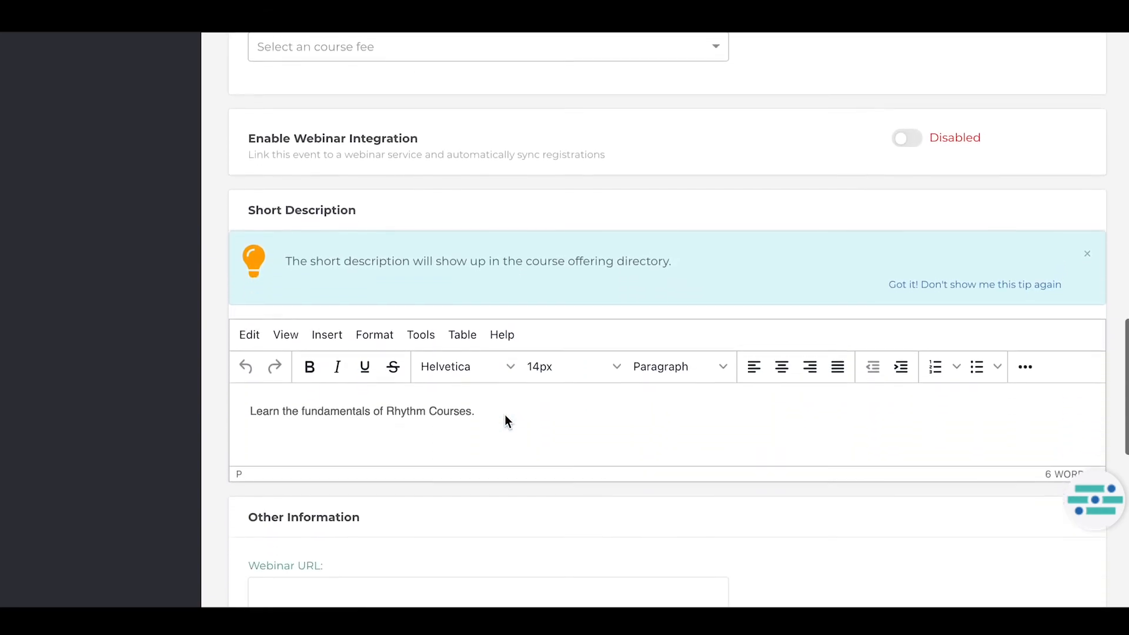
pyautogui.scroll(-5, 504, 415)
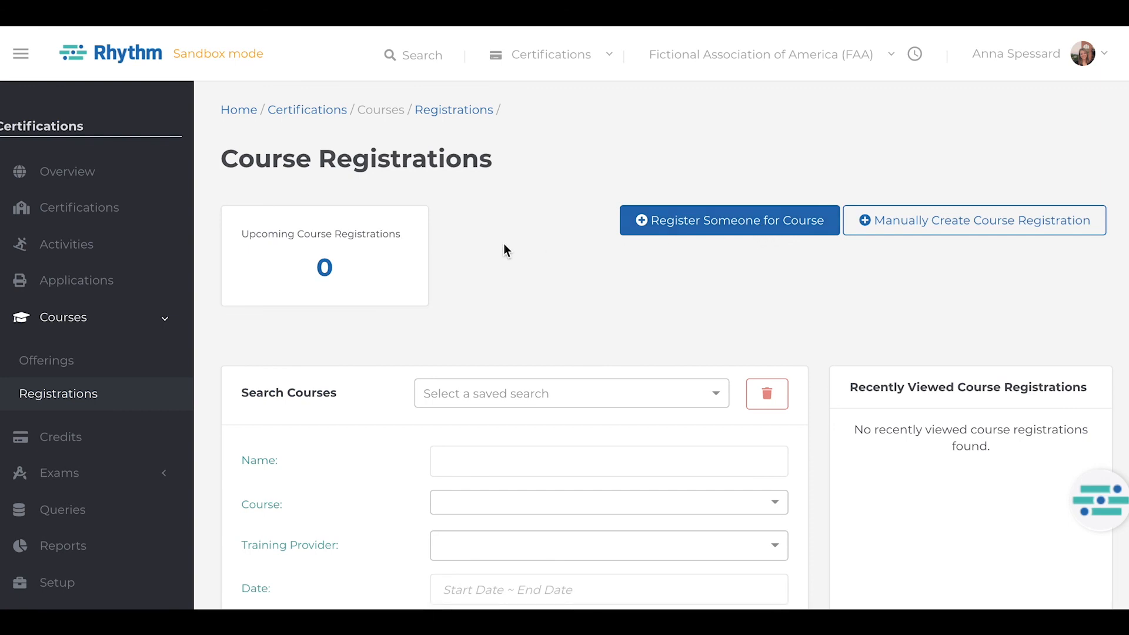
# Search the course registrations and examine the results list and the upcoming course registrations tile.
pyautogui.scroll(-2, 504, 244)
pyautogui.scroll(-2, 503, 243)
pyautogui.click(455, 561)
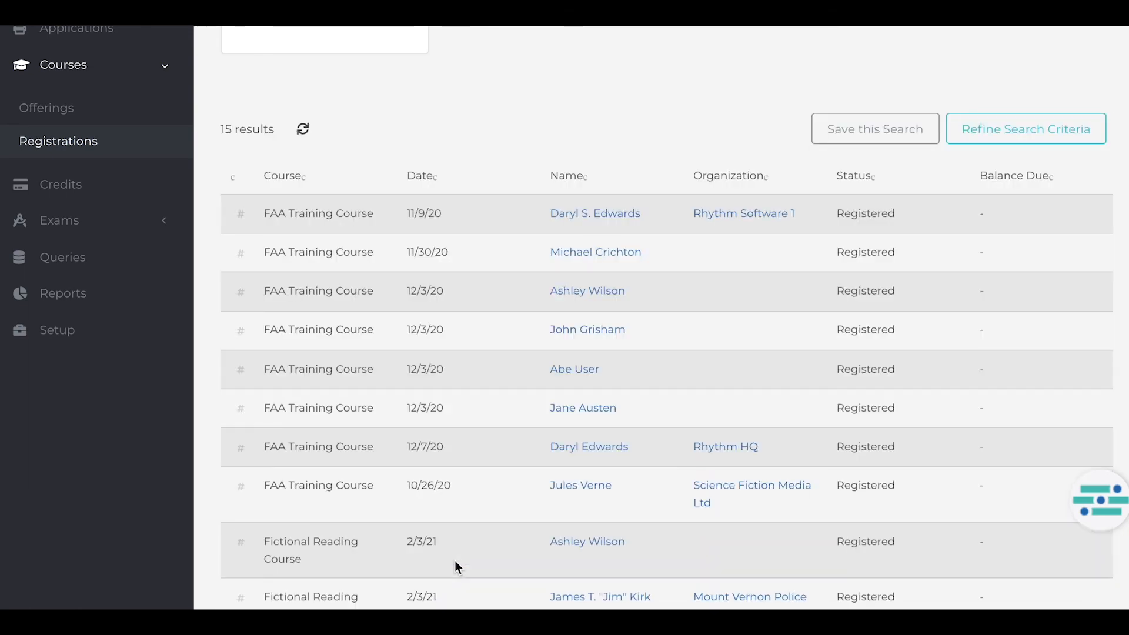
pyautogui.scroll(-2, 454, 560)
pyautogui.scroll(5, 454, 560)
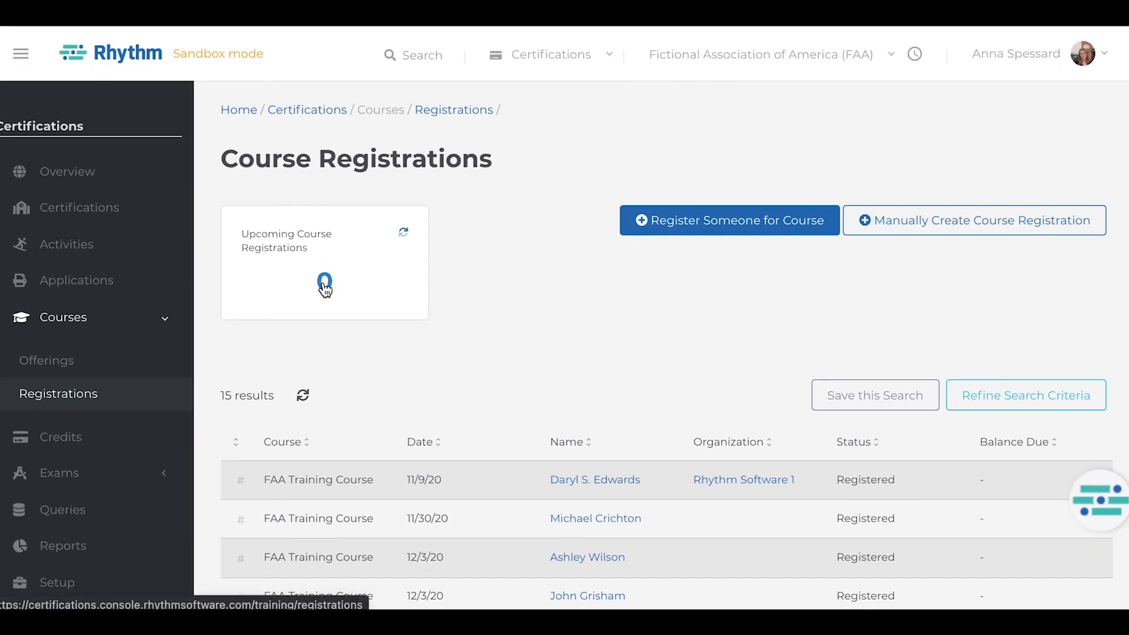
pyautogui.moveTo(325, 288)
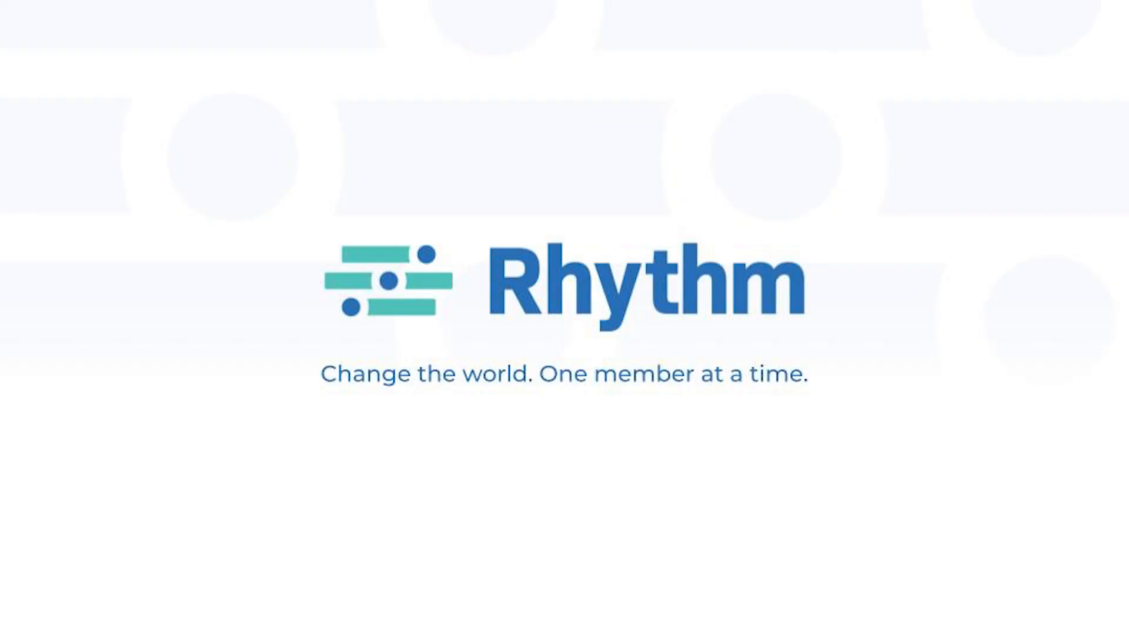